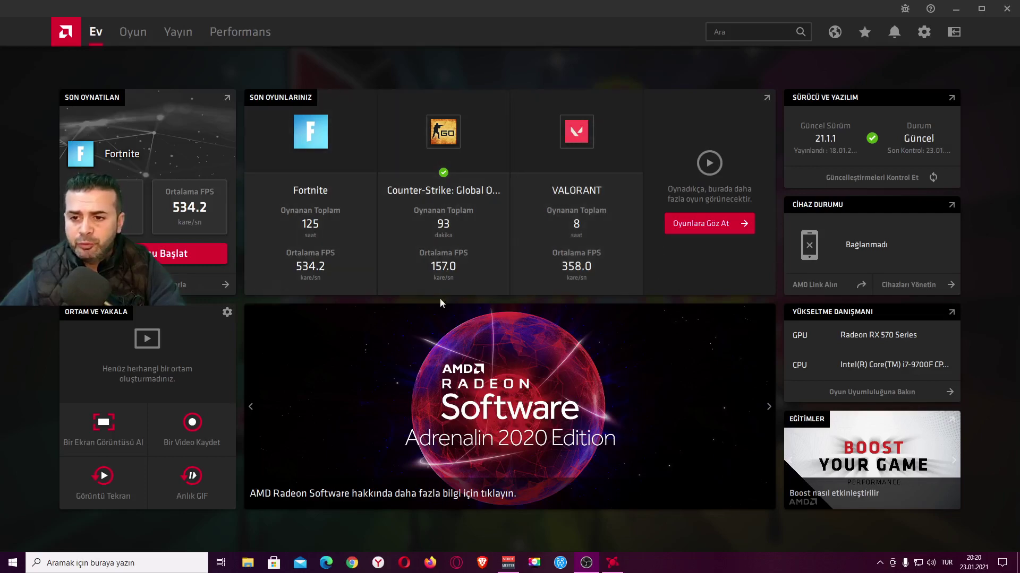
Step: Close the AMD Radeon software and open the Windows Update settings to check the update status
{"action": "left_click", "coordinate": [1006, 9]}
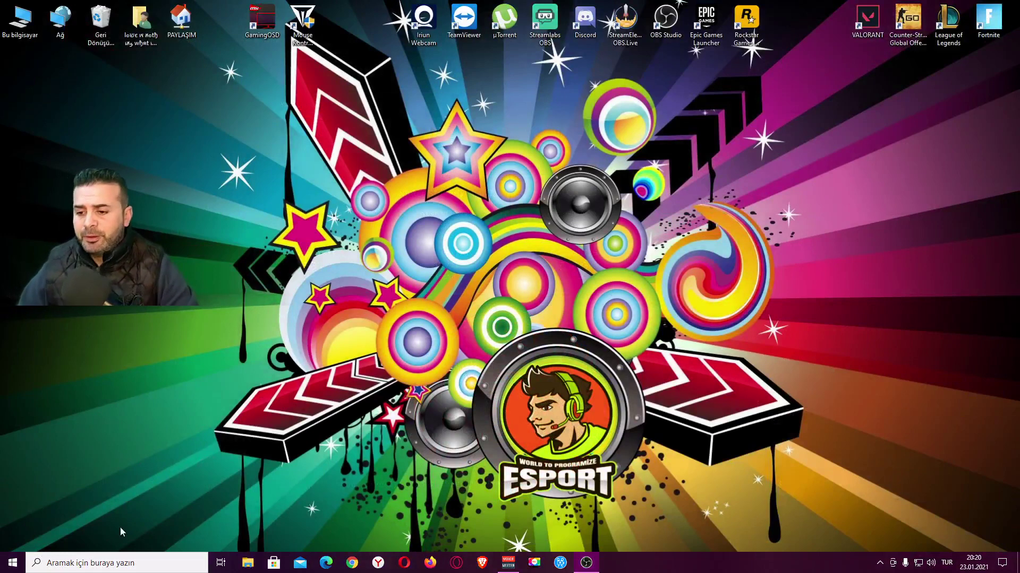
{"action": "left_click", "coordinate": [92, 564]}
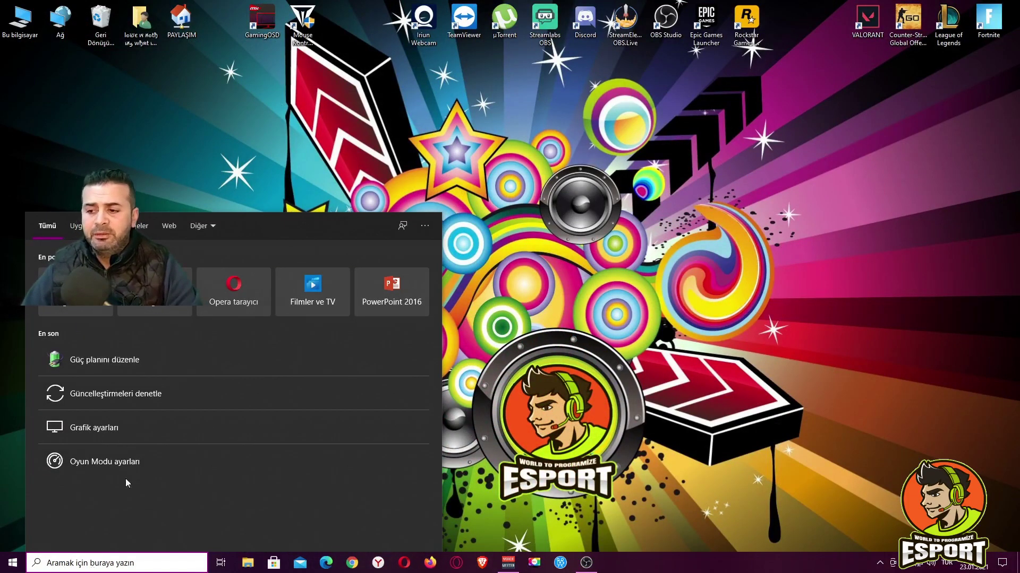
{"action": "left_click", "coordinate": [145, 393]}
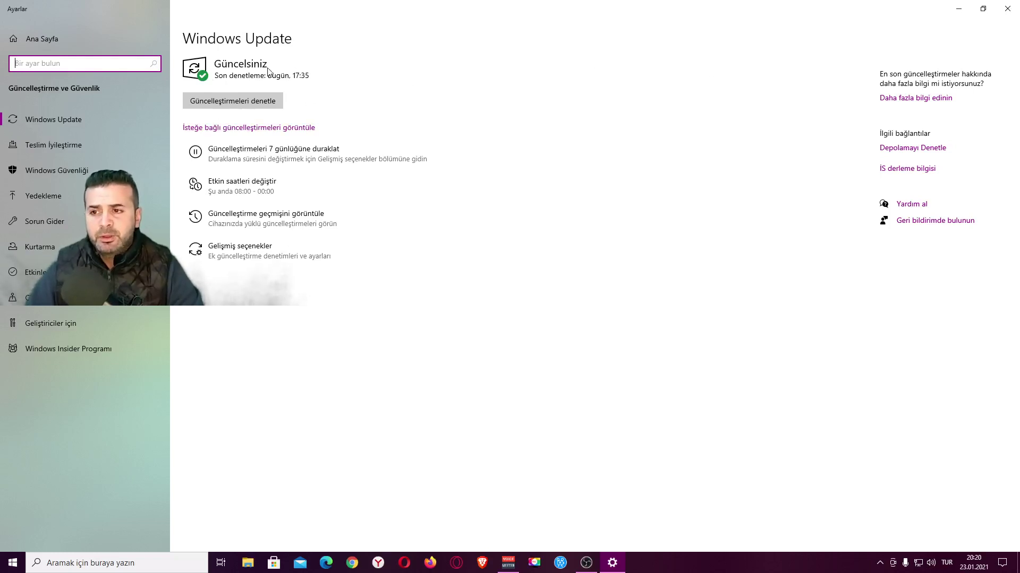
Step: Close Windows Update, open the Graphics settings and review the list of apps with a performance preference
{"action": "left_click", "coordinate": [1008, 8]}
{"action": "left_click", "coordinate": [60, 563]}
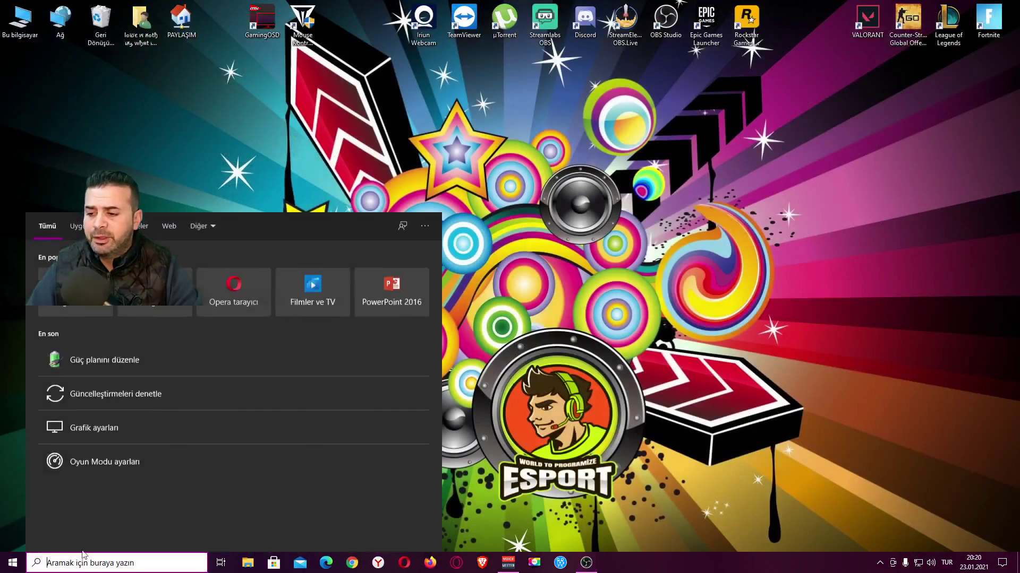
{"action": "left_click", "coordinate": [93, 429]}
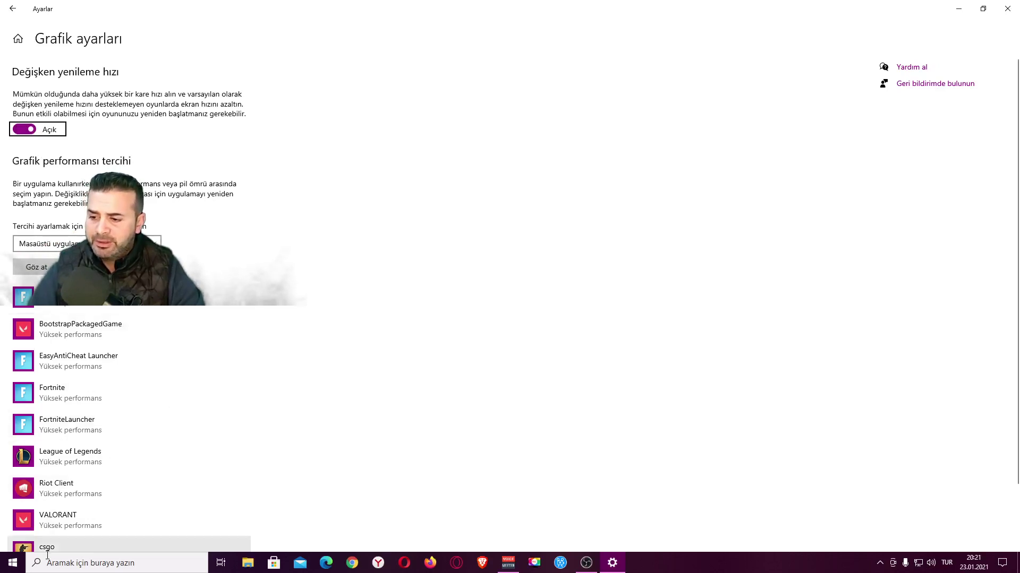
{"action": "scroll", "coordinate": [54, 533], "scroll_direction": "down", "scroll_amount": 2}
{"action": "scroll", "coordinate": [72, 372], "scroll_direction": "up", "scroll_amount": 2}
{"action": "scroll", "coordinate": [58, 504], "scroll_direction": "down", "scroll_amount": 2}
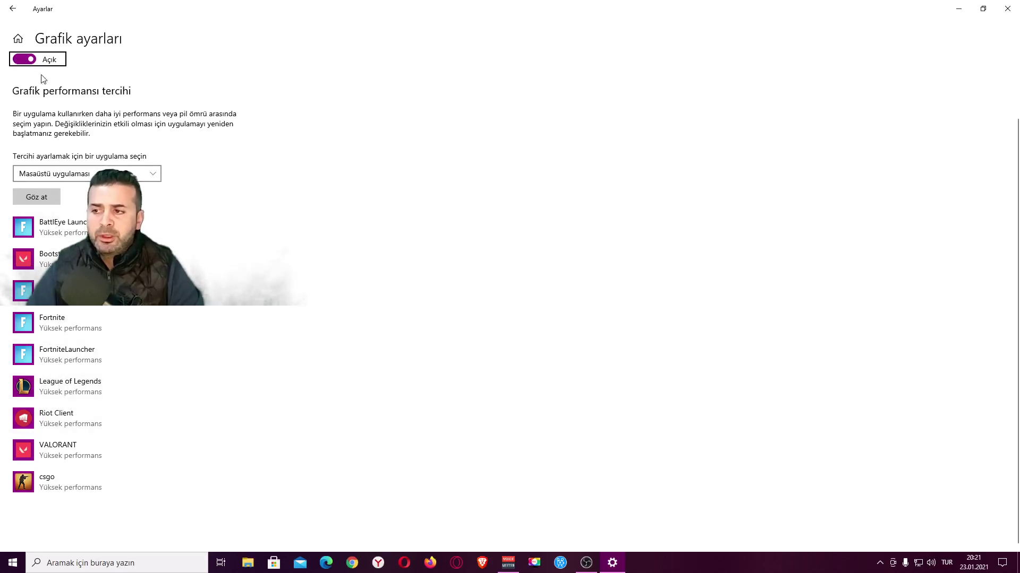
Step: Browse for a desktop app in the folder D:\OYUNLAR\FORTNITE\FortniteGame\Binaries\Win64
{"action": "left_click", "coordinate": [42, 198]}
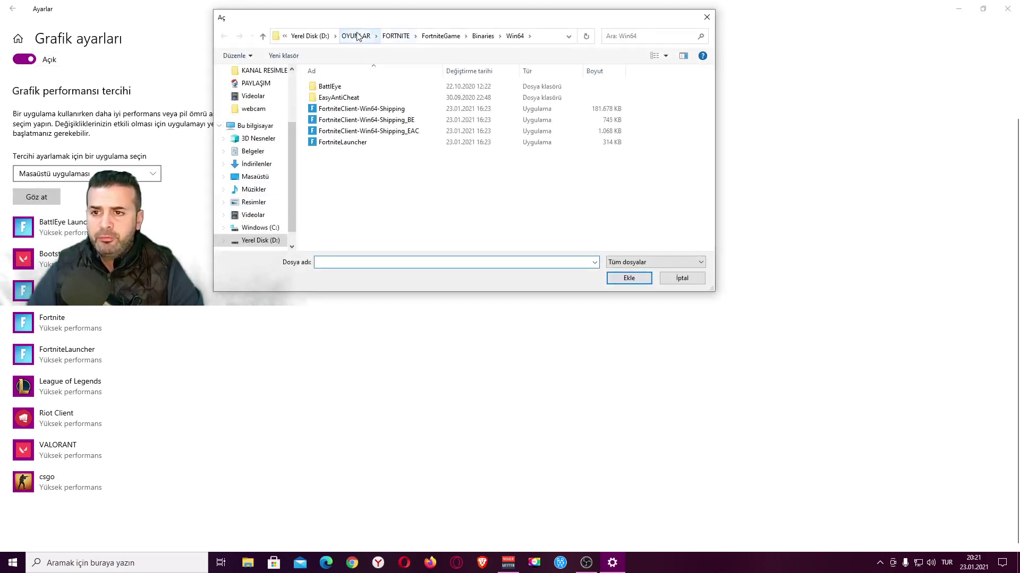
{"action": "left_click", "coordinate": [357, 36]}
{"action": "left_click", "coordinate": [358, 36]}
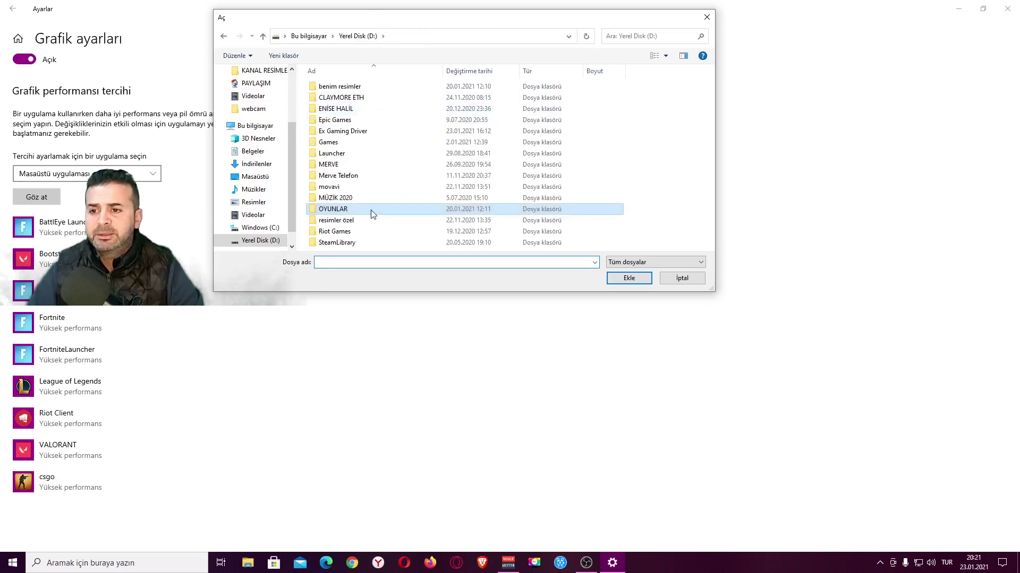
{"action": "double_click", "coordinate": [335, 214]}
{"action": "double_click", "coordinate": [333, 87]}
{"action": "left_click", "coordinate": [336, 110]}
{"action": "double_click", "coordinate": [336, 110]}
{"action": "double_click", "coordinate": [333, 87]}
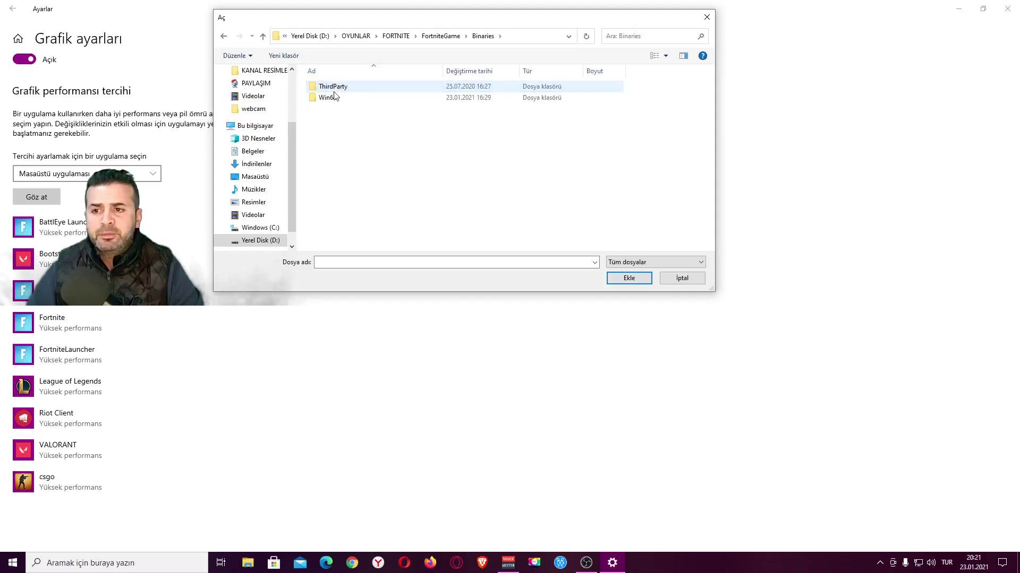
{"action": "double_click", "coordinate": [326, 97]}
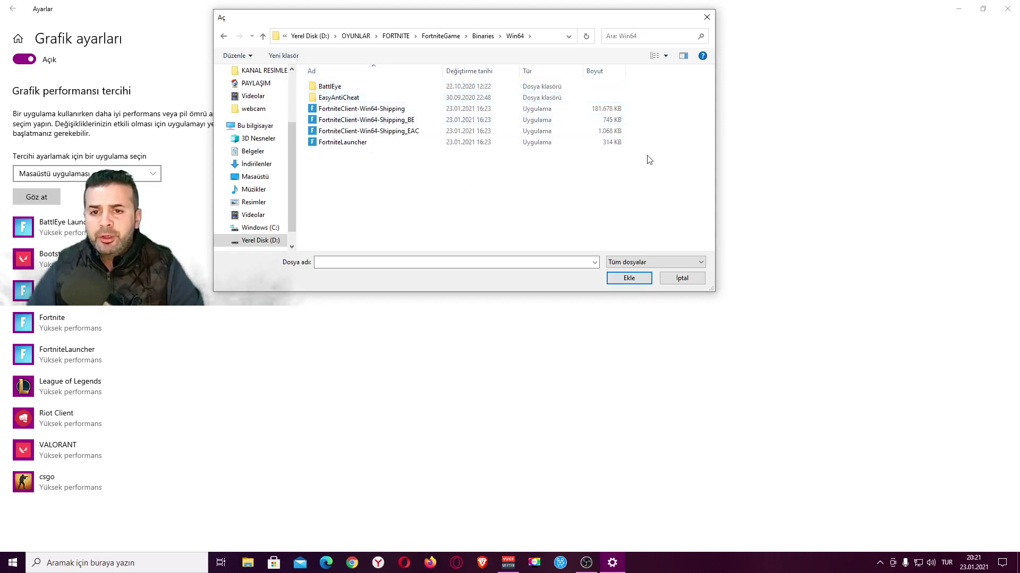
Step: Select each Fortnite executable in turn, ending with FortniteLauncher, and cancel without adding any of them
{"action": "left_click", "coordinate": [319, 109]}
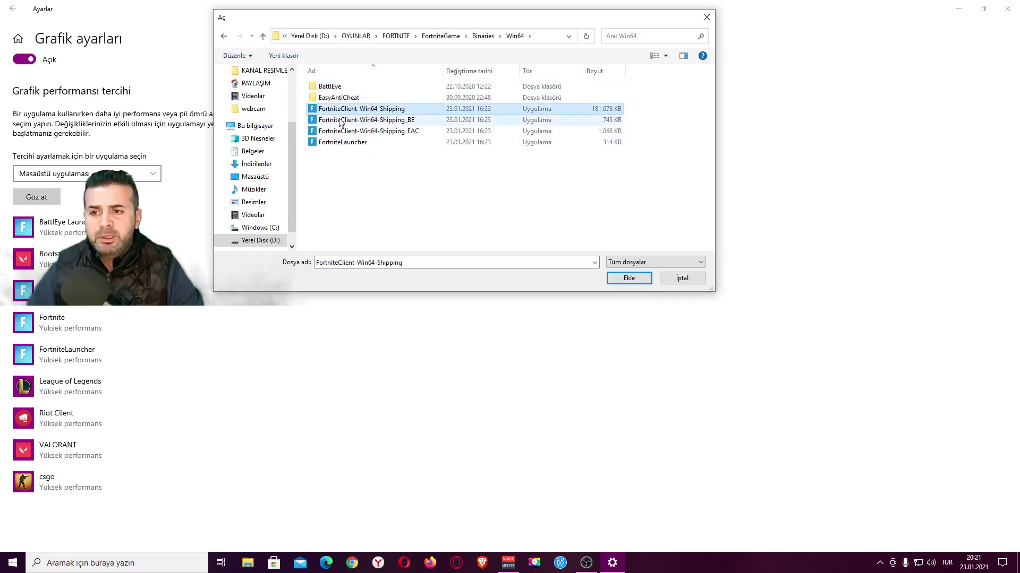
{"action": "left_click", "coordinate": [330, 120]}
{"action": "left_click", "coordinate": [340, 131]}
{"action": "left_click", "coordinate": [343, 143]}
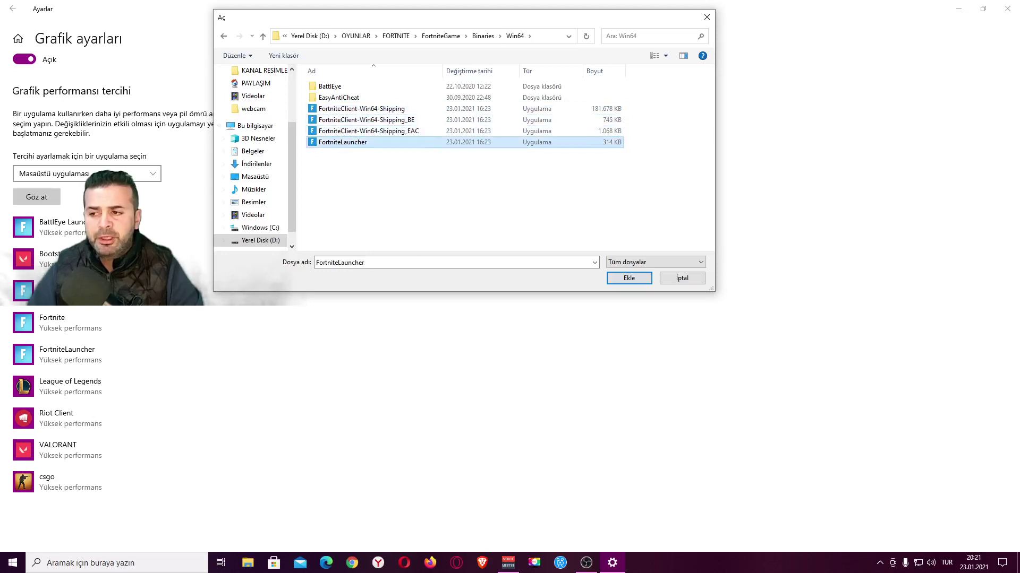
{"action": "left_click", "coordinate": [689, 278]}
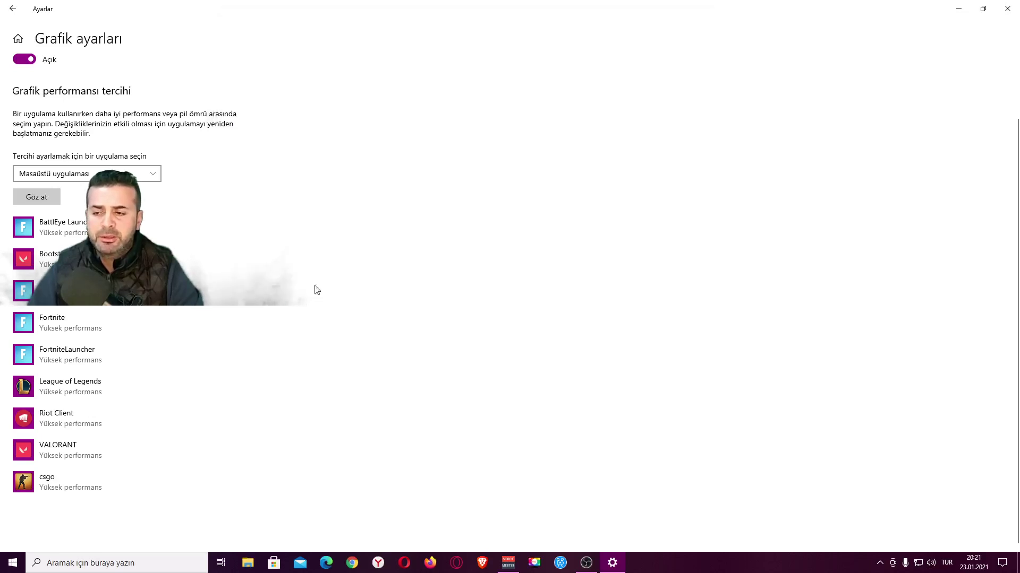
Step: Save the High performance graphics preference for BattlEye Launcher, and briefly reopen and cancel the browser for adding apps
{"action": "left_click", "coordinate": [80, 229]}
{"action": "left_click", "coordinate": [176, 281]}
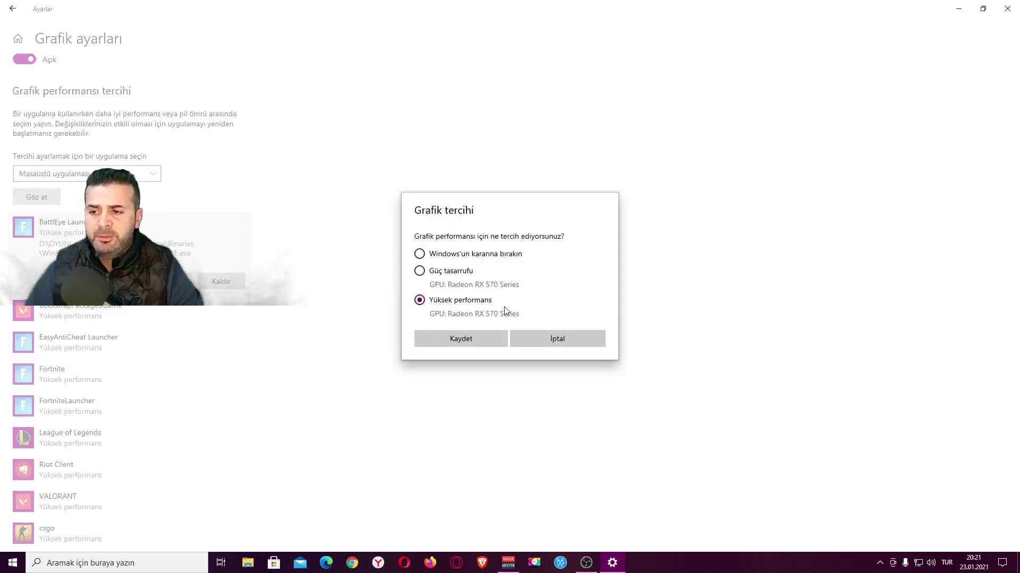
{"action": "left_click", "coordinate": [460, 345]}
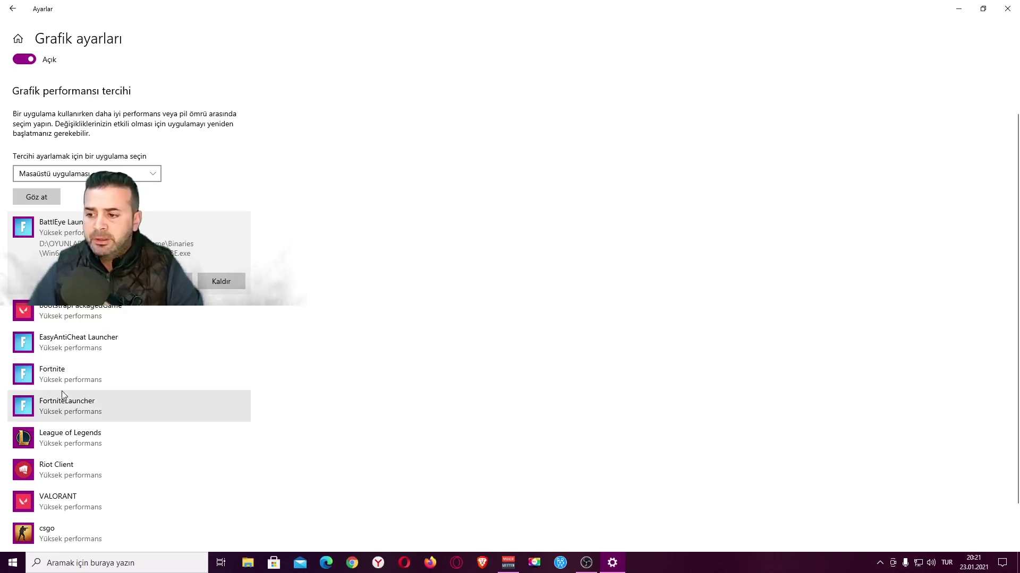
{"action": "left_click", "coordinate": [43, 197]}
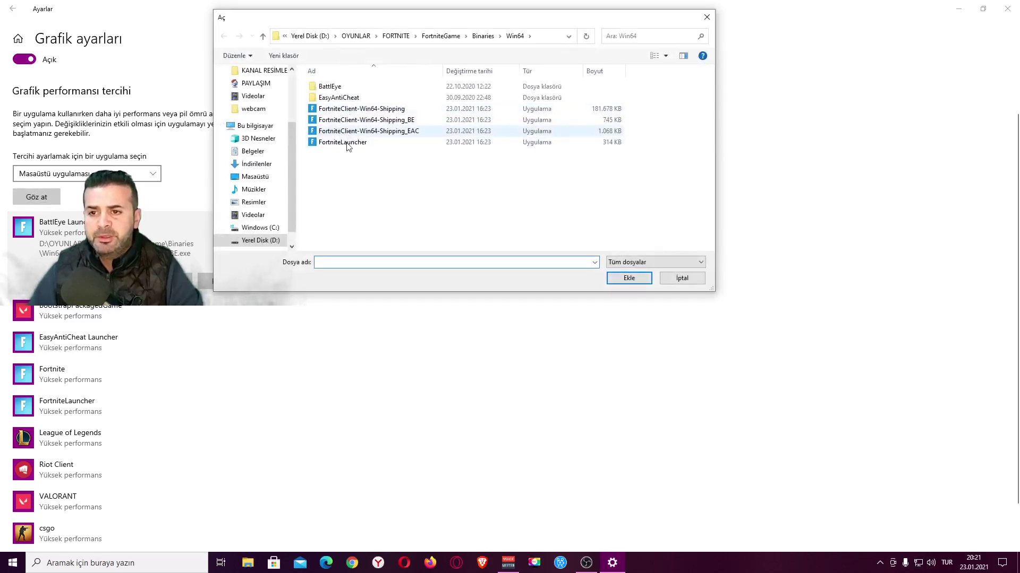
{"action": "left_click", "coordinate": [681, 278]}
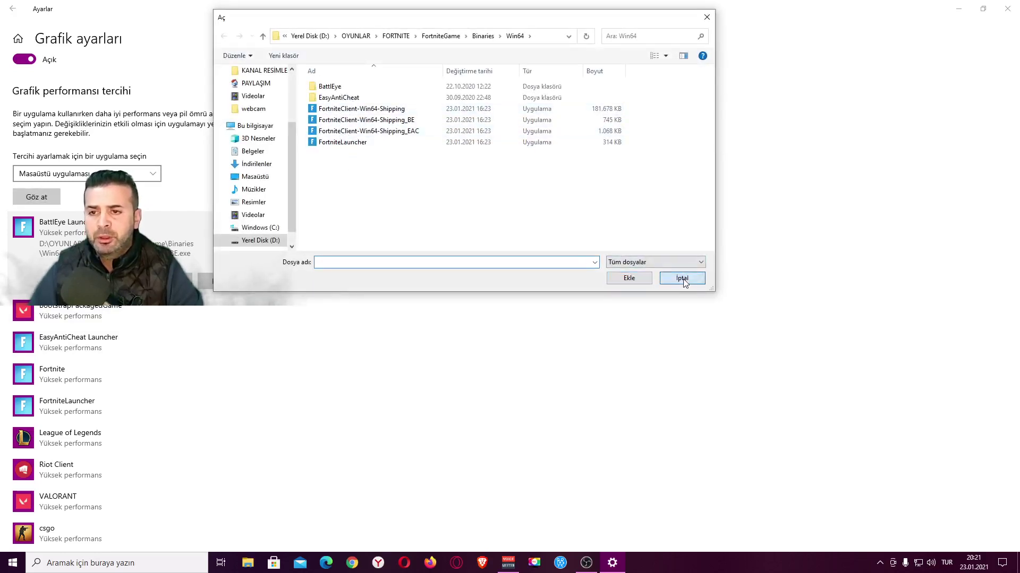
Step: Save the High performance graphics preference for Riot Client, and briefly reopen and close the browser for adding apps
{"action": "scroll", "coordinate": [33, 416], "scroll_direction": "down", "scroll_amount": 1}
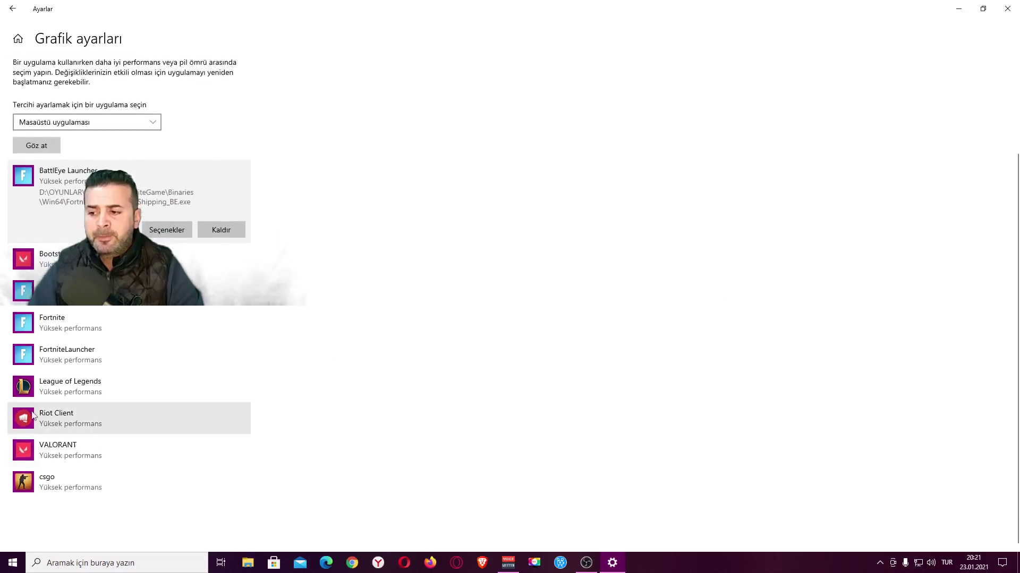
{"action": "left_click", "coordinate": [69, 415]}
{"action": "left_click", "coordinate": [174, 420]}
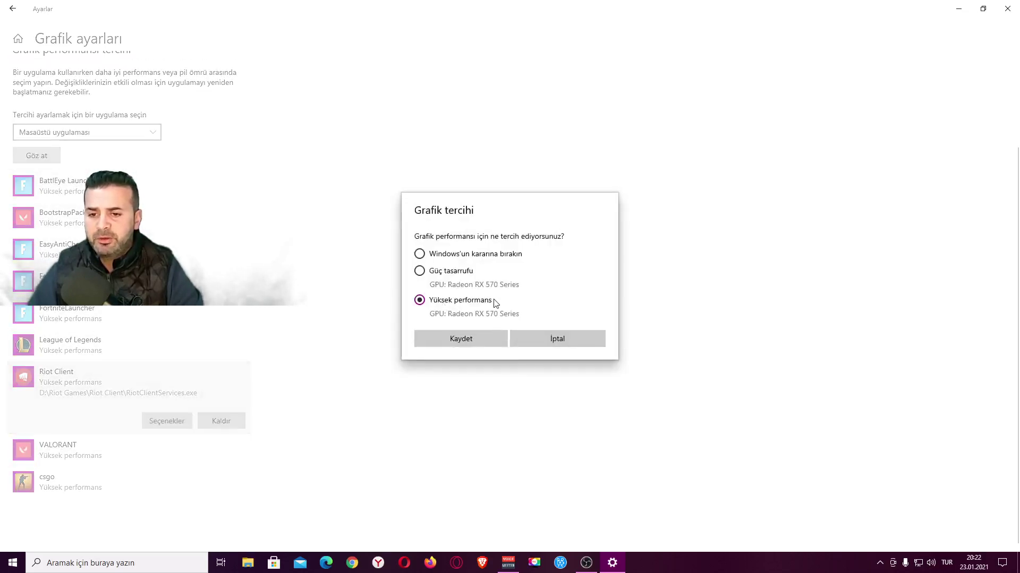
{"action": "left_click", "coordinate": [488, 339]}
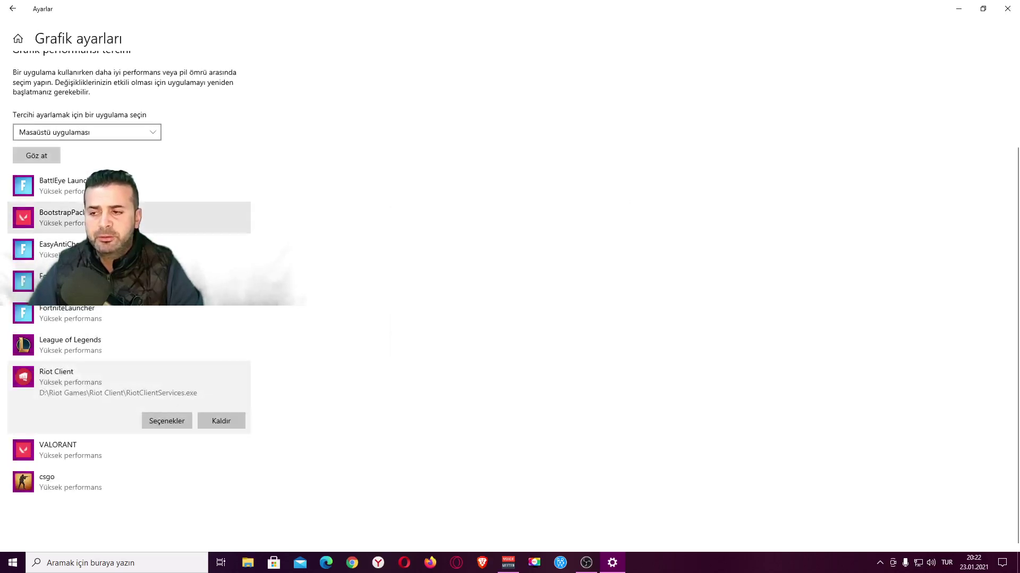
{"action": "left_click", "coordinate": [37, 155]}
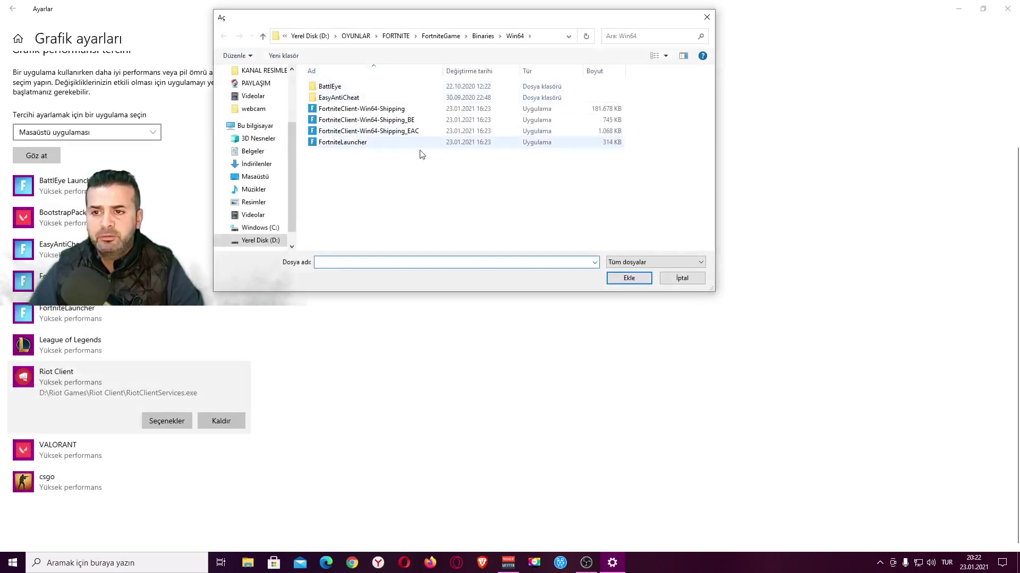
{"action": "left_click", "coordinate": [706, 17]}
Step: Minimize the settings, view the RiotClientServices file through the VALORANT shortcut's file location, and close the folder
{"action": "left_click", "coordinate": [959, 9]}
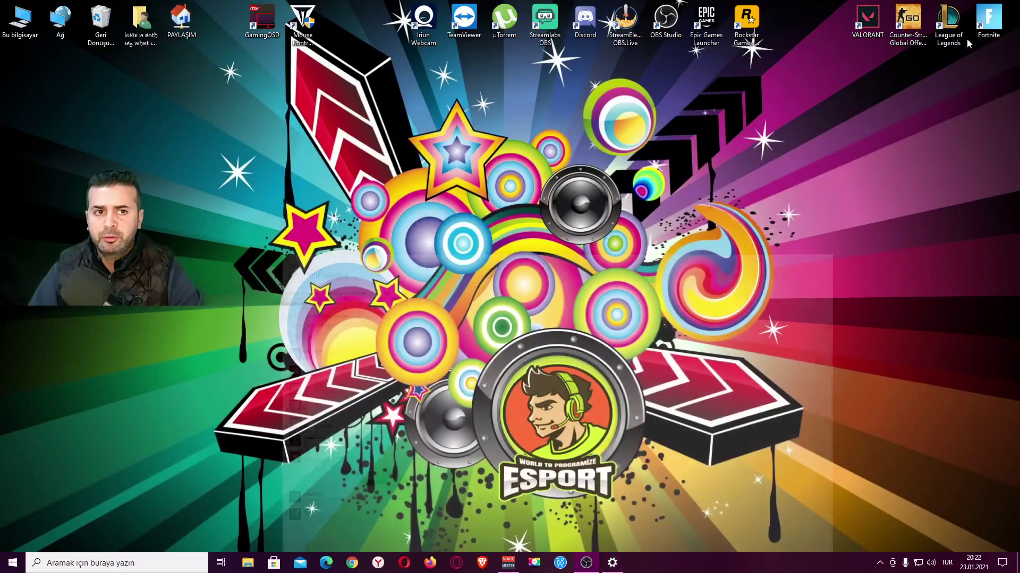
{"action": "right_click", "coordinate": [863, 28]}
{"action": "left_click", "coordinate": [888, 274]}
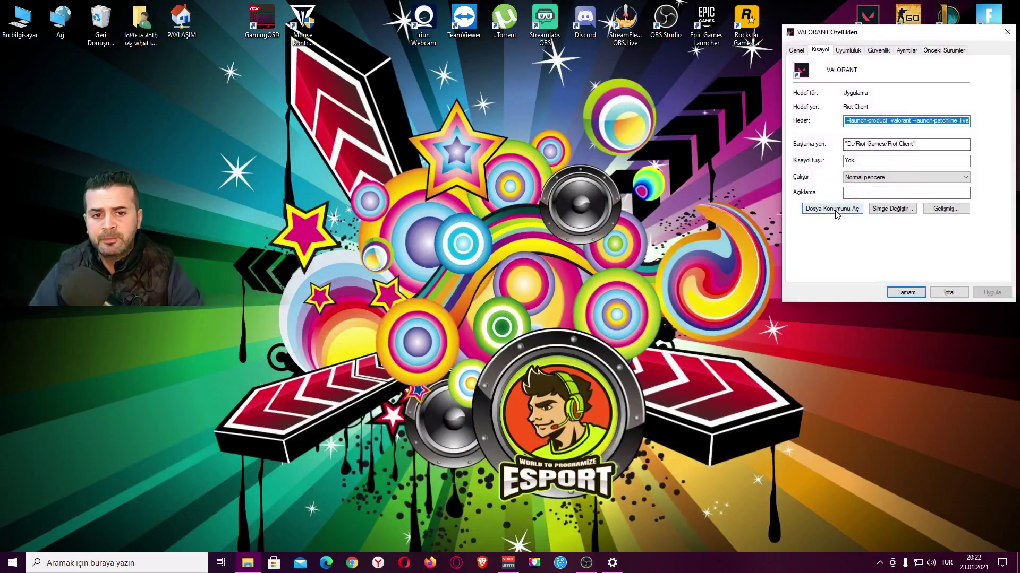
{"action": "left_click", "coordinate": [836, 211]}
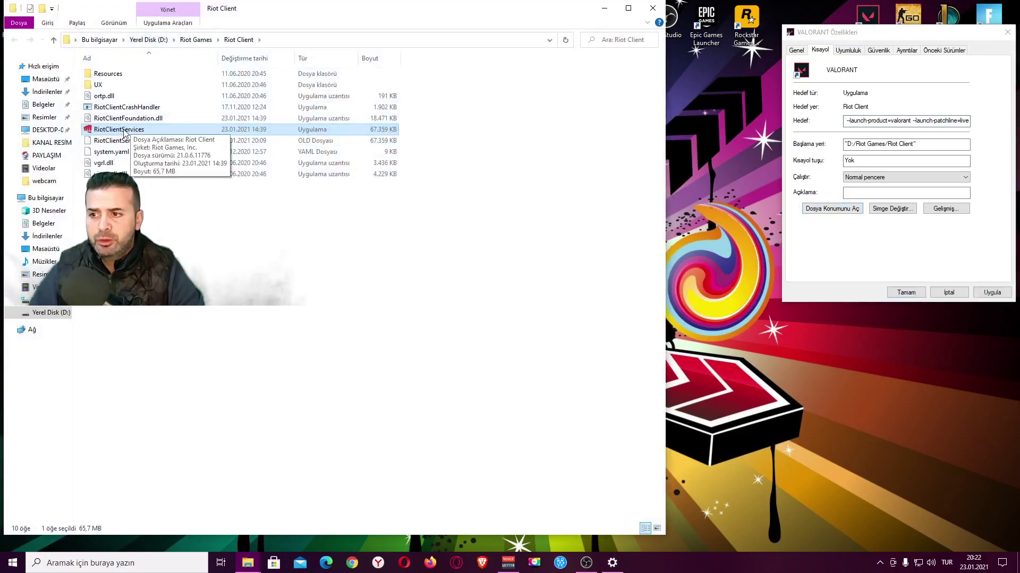
{"action": "left_click", "coordinate": [653, 8]}
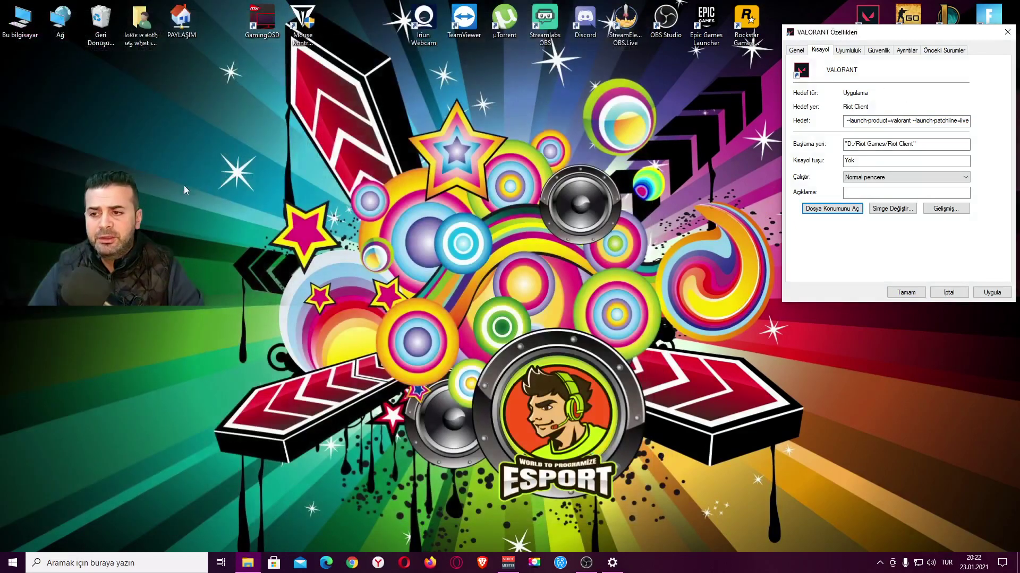
Step: Return to the Graphics settings, look over the app list once more and close the settings
{"action": "left_click", "coordinate": [620, 562]}
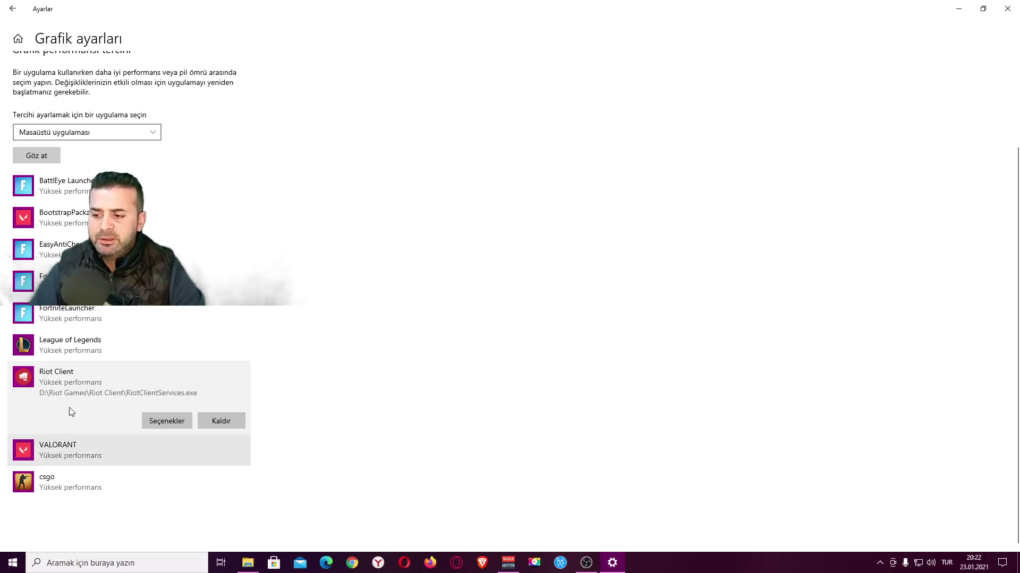
{"action": "scroll", "coordinate": [53, 425], "scroll_direction": "up", "scroll_amount": 3}
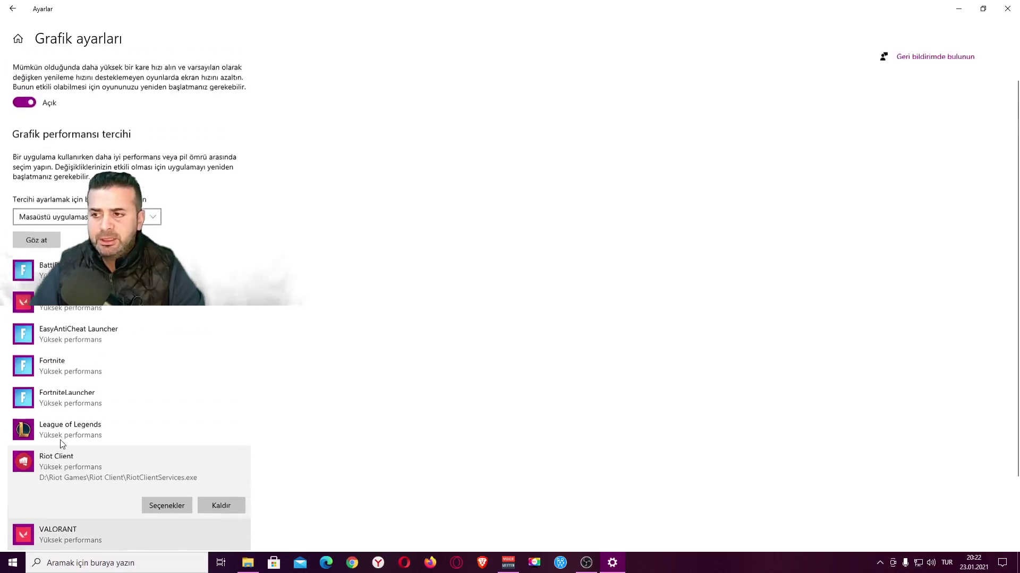
{"action": "left_click", "coordinate": [1004, 15]}
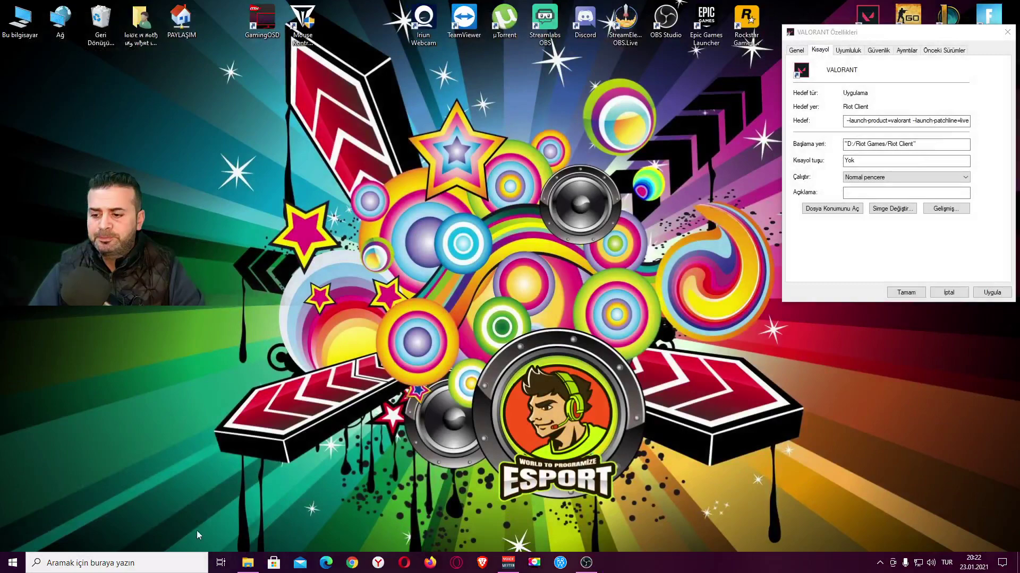
Step: Check the Game Mode settings, and on the Xbox Game Bar page toggle Game Bar, leaving it off
{"action": "left_click", "coordinate": [99, 558]}
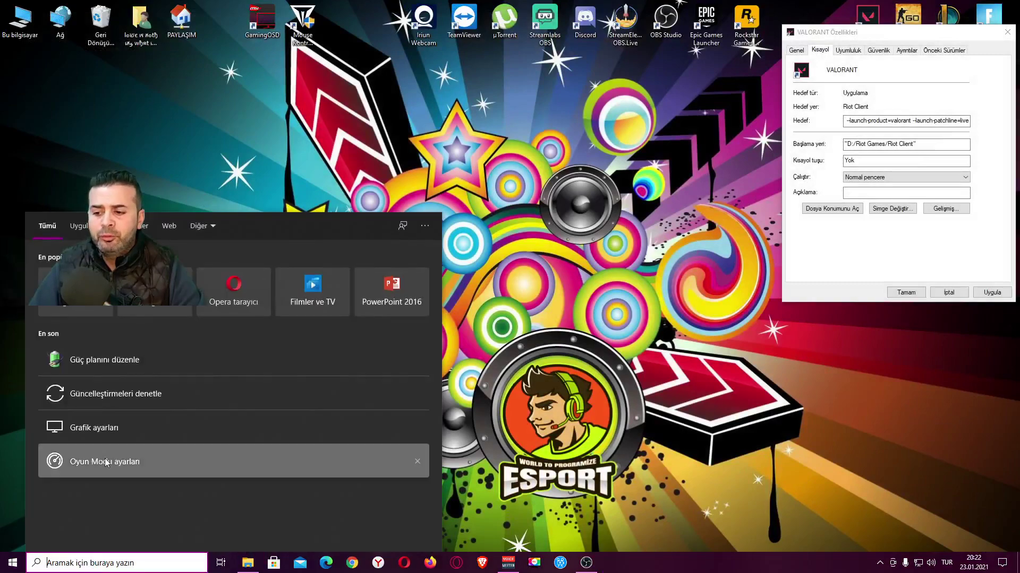
{"action": "left_click", "coordinate": [100, 462]}
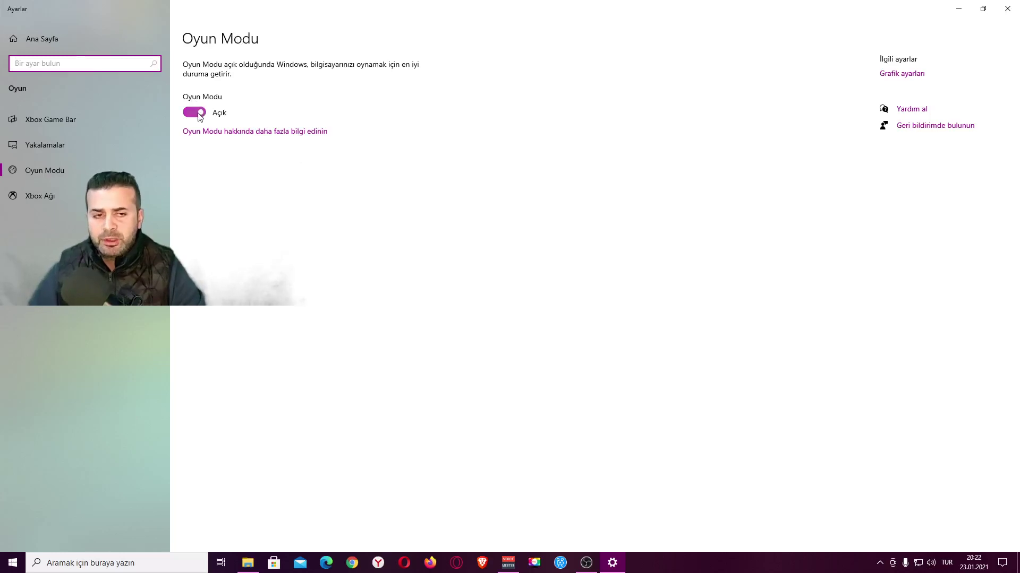
{"action": "left_click", "coordinate": [45, 122]}
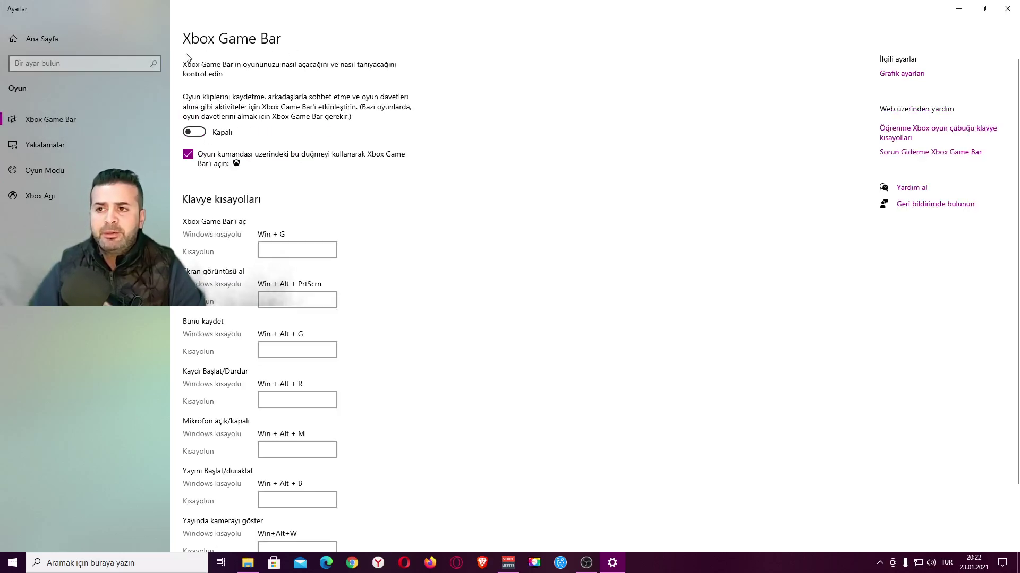
{"action": "left_click", "coordinate": [194, 134]}
{"action": "left_click", "coordinate": [204, 134]}
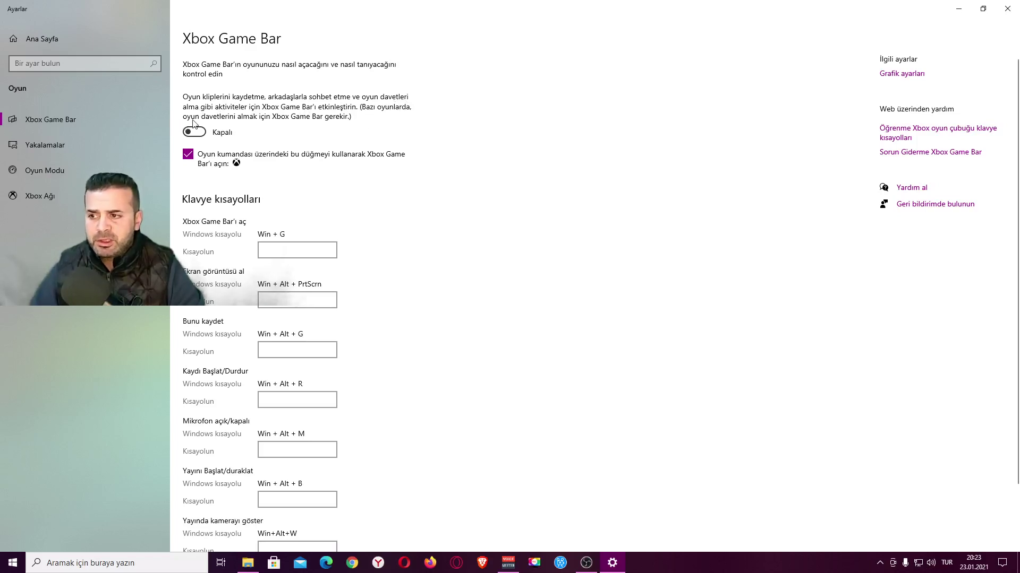
Step: Open the Captures settings and review the background recording, audio and video options
{"action": "left_click", "coordinate": [51, 151]}
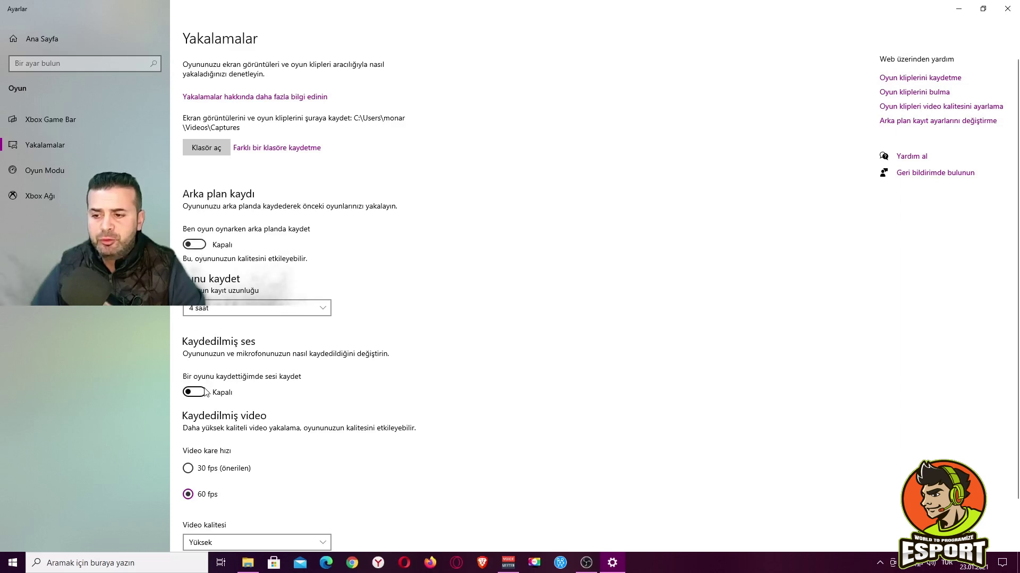
{"action": "scroll", "coordinate": [206, 393], "scroll_direction": "down", "scroll_amount": 2}
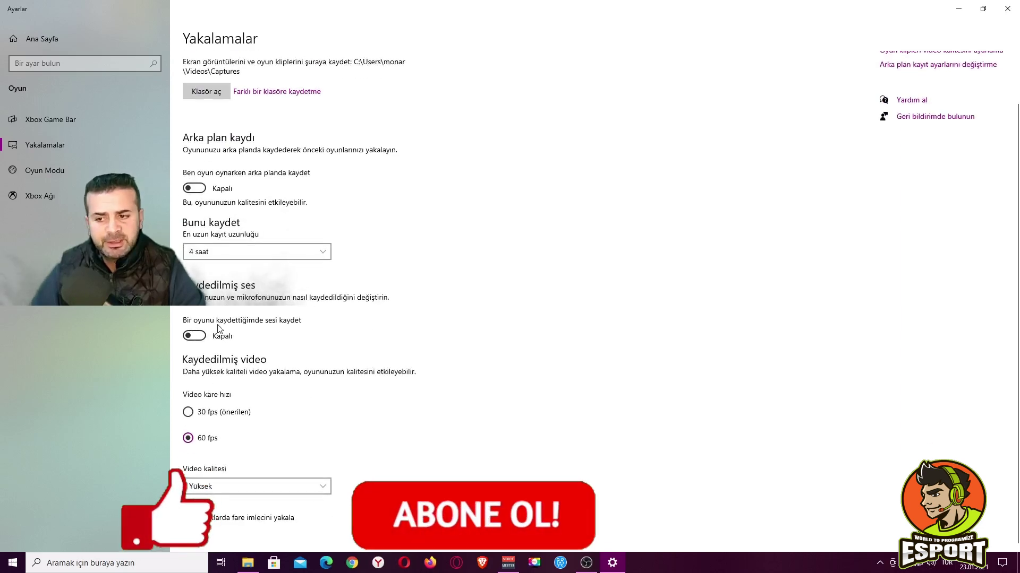
{"action": "scroll", "coordinate": [202, 175], "scroll_direction": "up", "scroll_amount": 2}
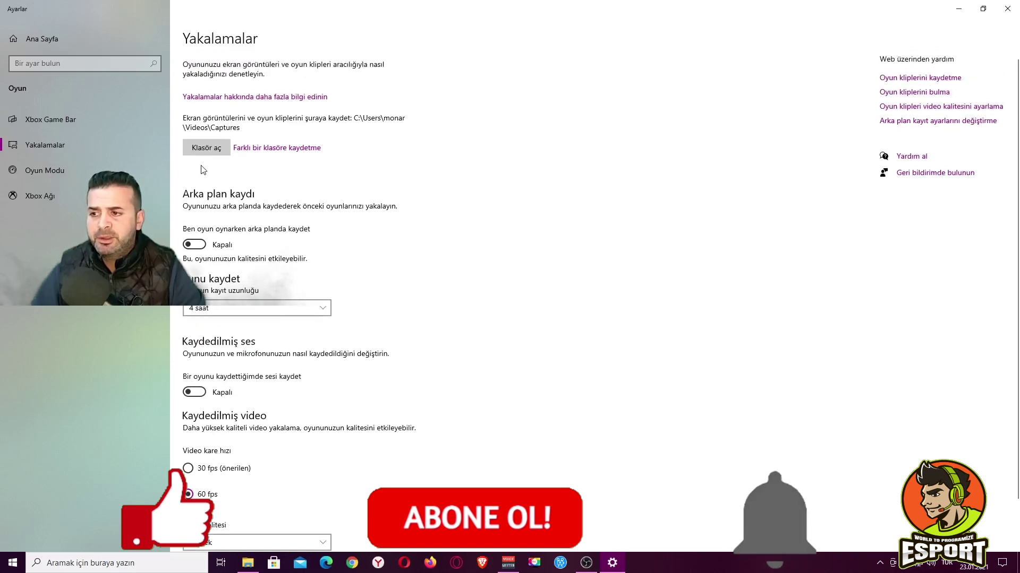
Step: Return to the Game Mode settings, check the Game Mode option once more and close the settings
{"action": "left_click", "coordinate": [42, 170]}
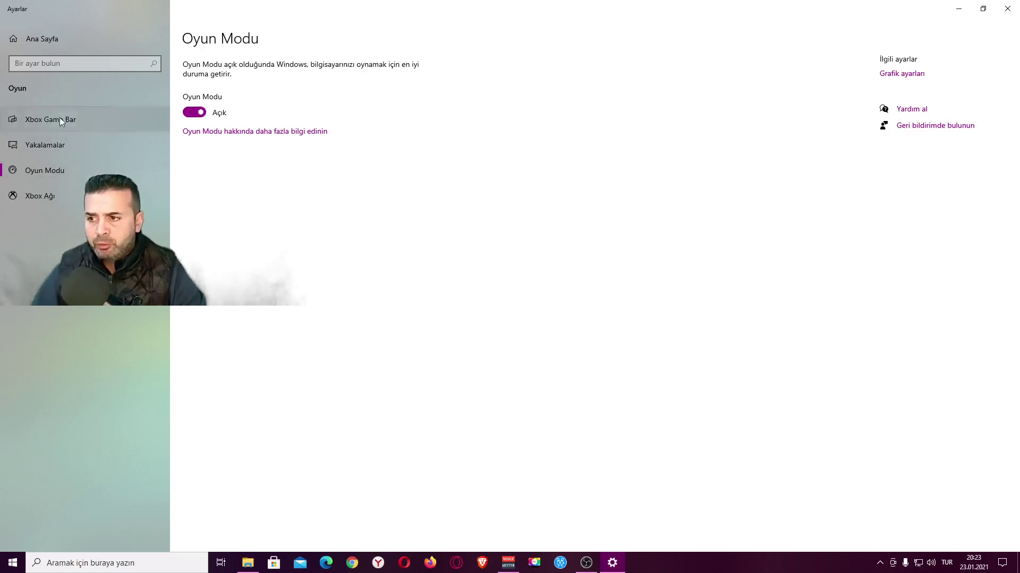
{"action": "left_click", "coordinate": [1008, 8]}
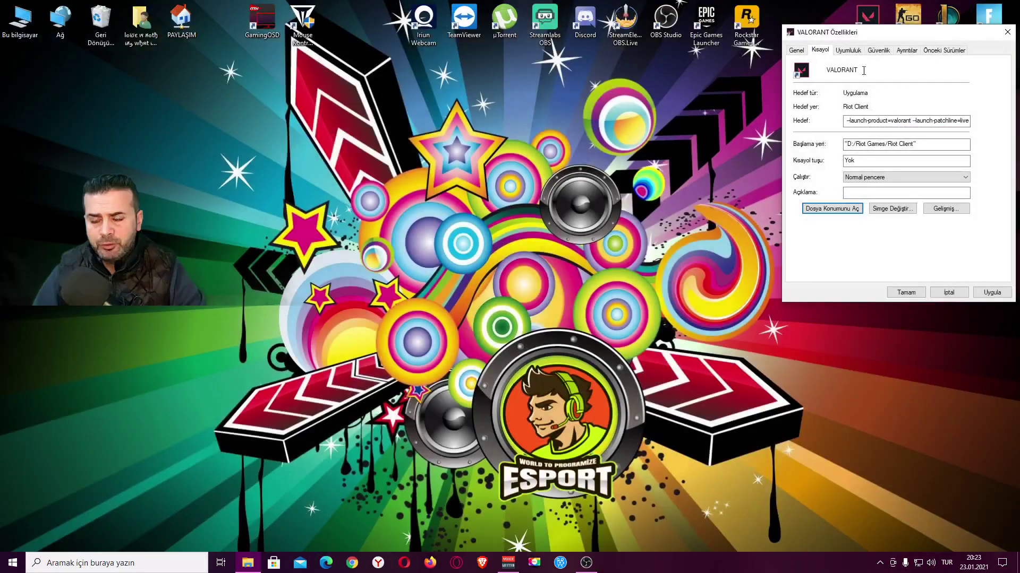
Step: Open the power plan editor from the recent searches, review the plans in Güç Seçenekleri, and close it and the VALORANT properties
{"action": "left_click", "coordinate": [111, 563]}
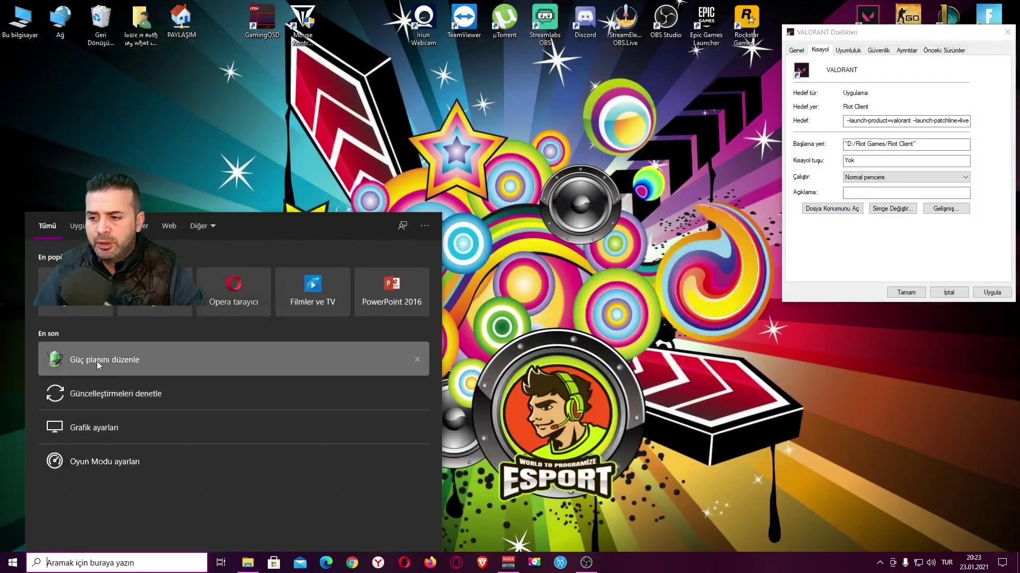
{"action": "left_click", "coordinate": [97, 361]}
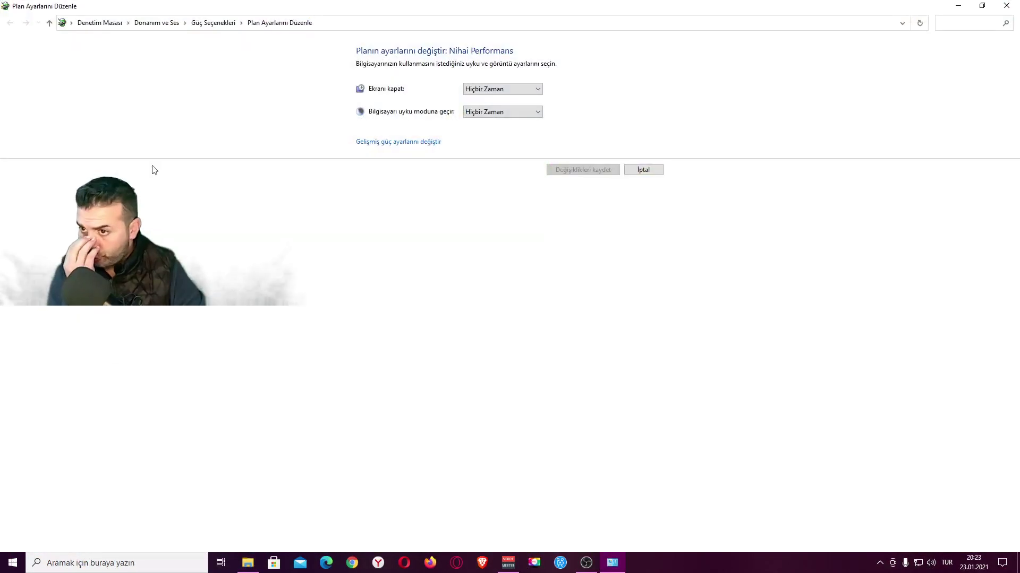
{"action": "left_click", "coordinate": [211, 24]}
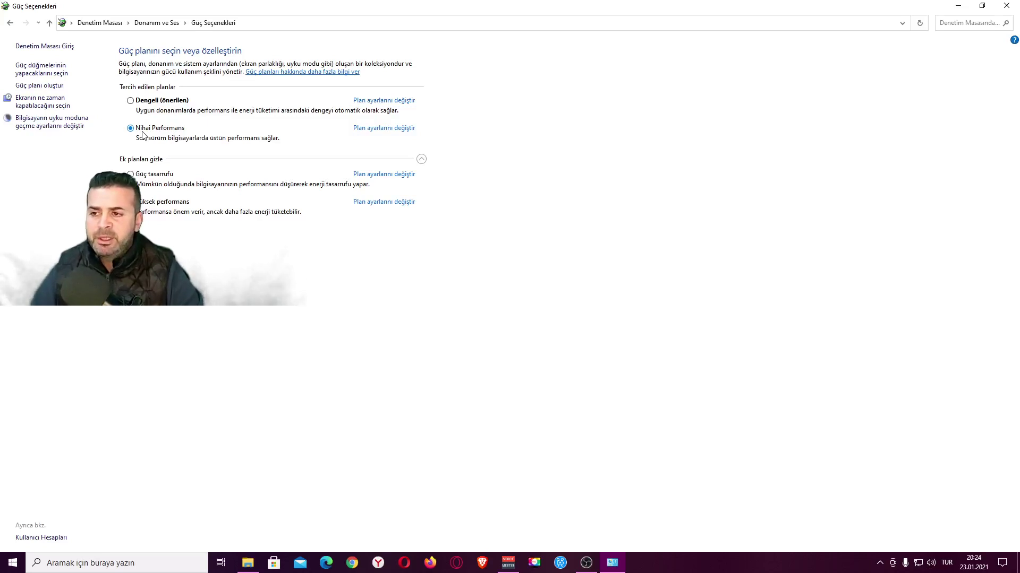
{"action": "left_click", "coordinate": [1007, 6]}
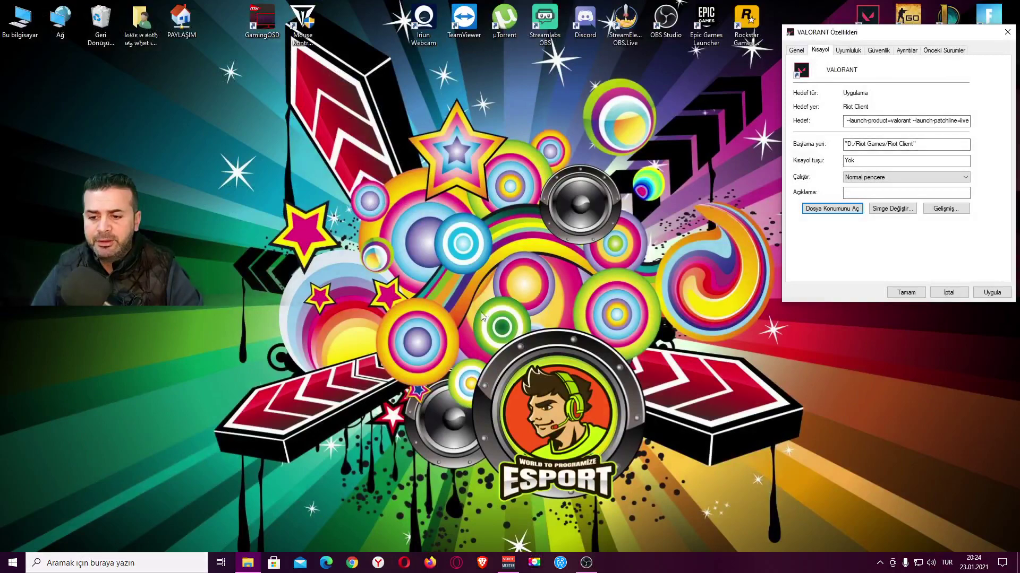
{"action": "key", "text": "Escape"}
Step: In the advanced display settings, set the refresh rate of Ekran 1: MSI MAG272C to 165,000 Hz and close the settings
{"action": "right_click", "coordinate": [633, 332]}
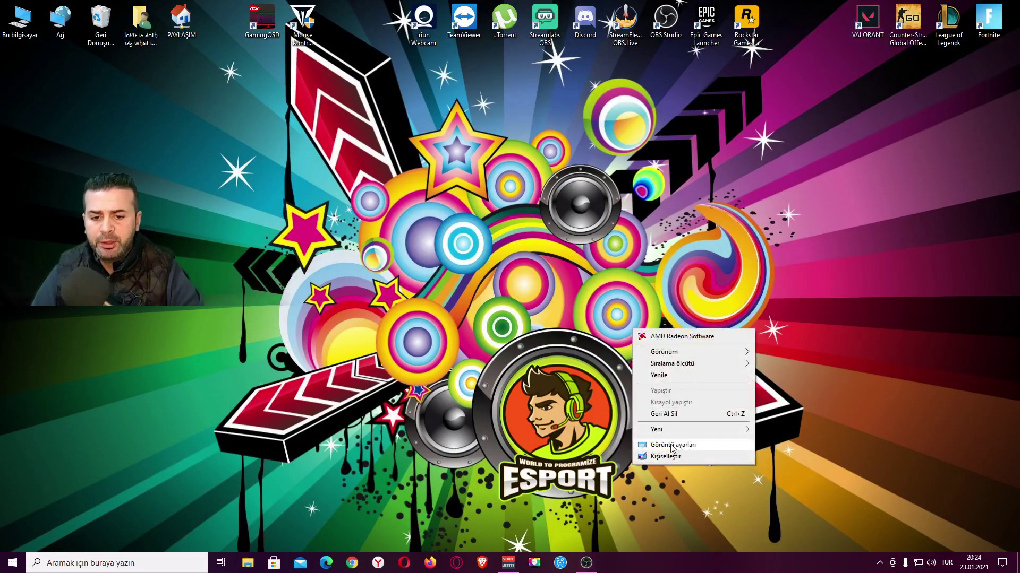
{"action": "left_click", "coordinate": [671, 446]}
{"action": "scroll", "coordinate": [230, 422], "scroll_direction": "down", "scroll_amount": 2}
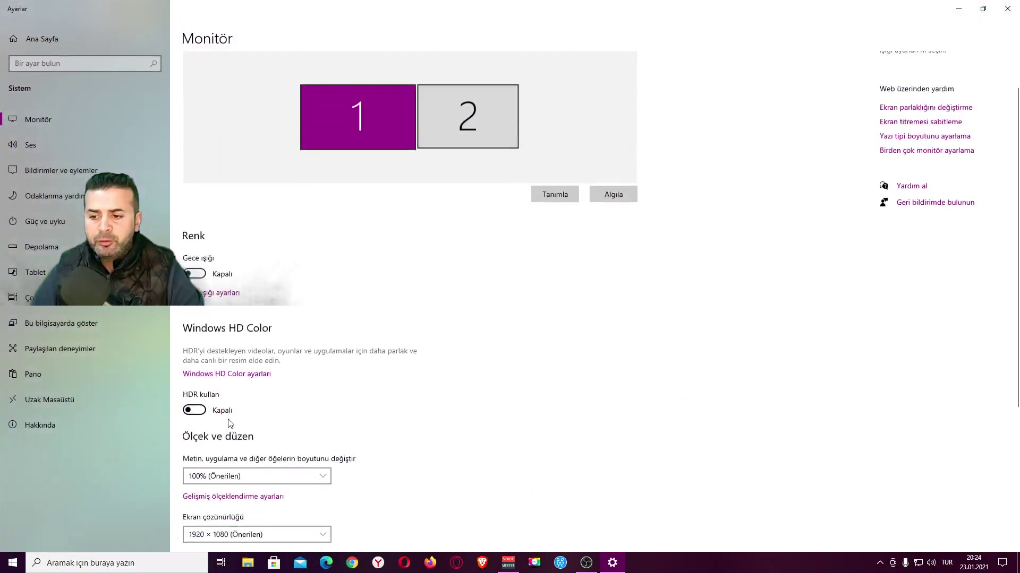
{"action": "scroll", "coordinate": [229, 422], "scroll_direction": "down", "scroll_amount": 5}
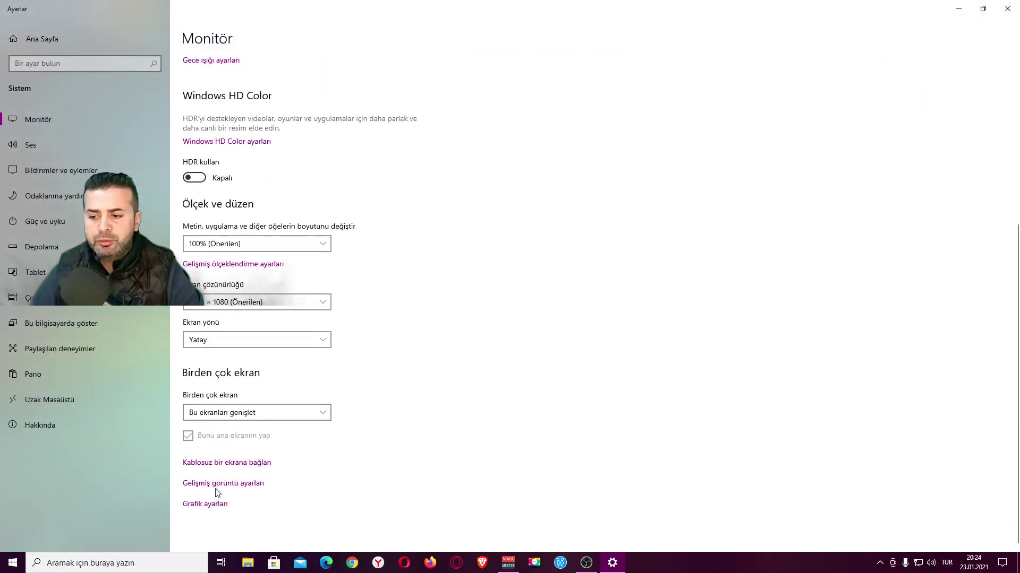
{"action": "left_click", "coordinate": [238, 484]}
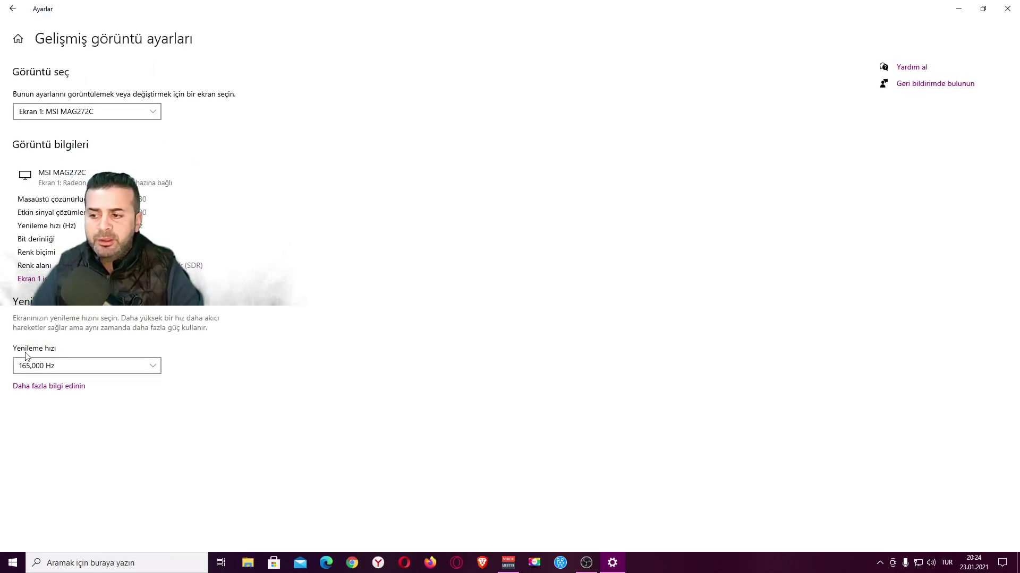
{"action": "left_click", "coordinate": [59, 366]}
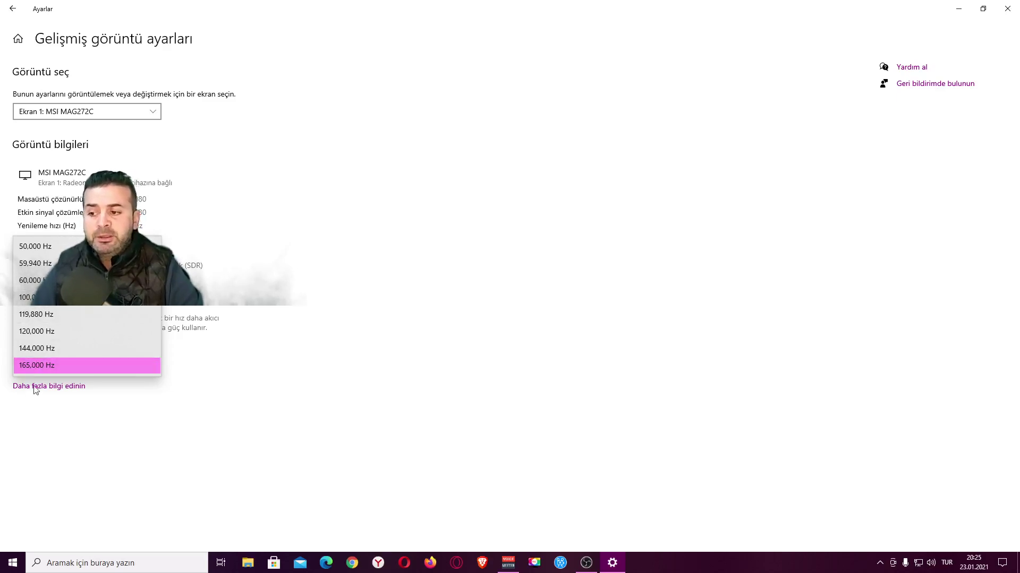
{"action": "left_click", "coordinate": [34, 365]}
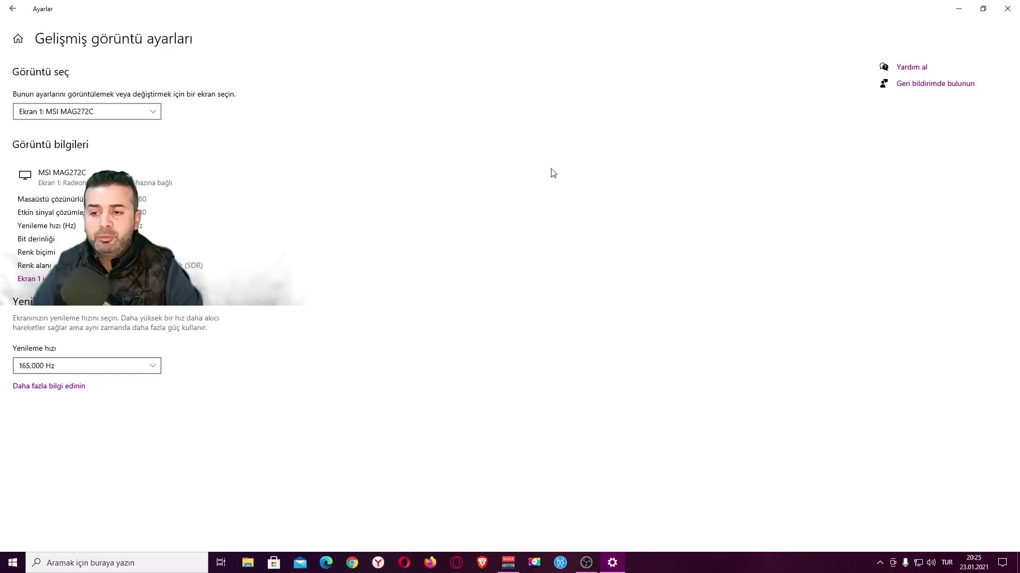
{"action": "left_click", "coordinate": [1008, 8]}
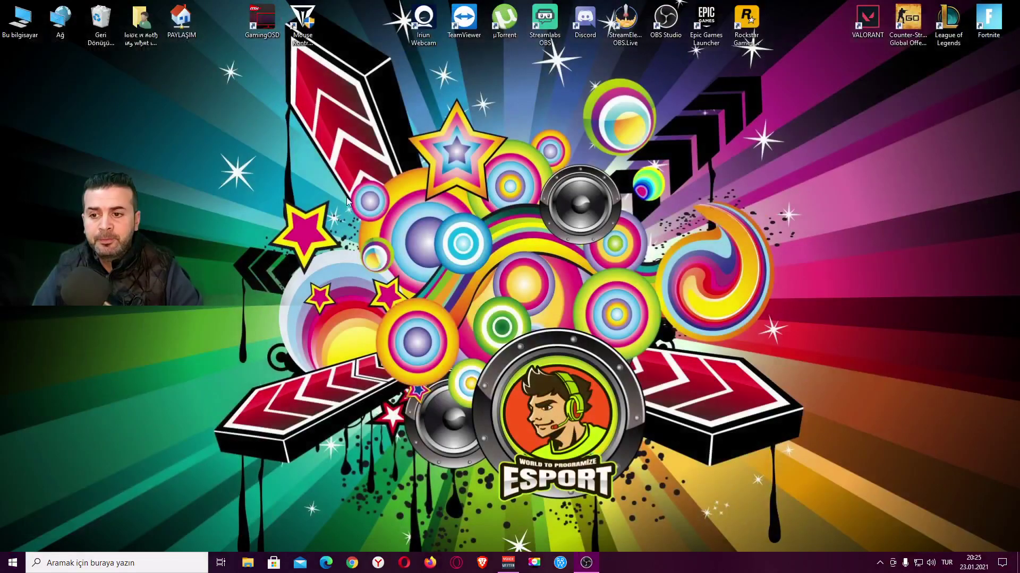
Step: Switch to AMD Radeon Software from the desktop and view the driver and hardware details in its system settings
{"action": "right_click", "coordinate": [701, 234]}
{"action": "left_click", "coordinate": [737, 242]}
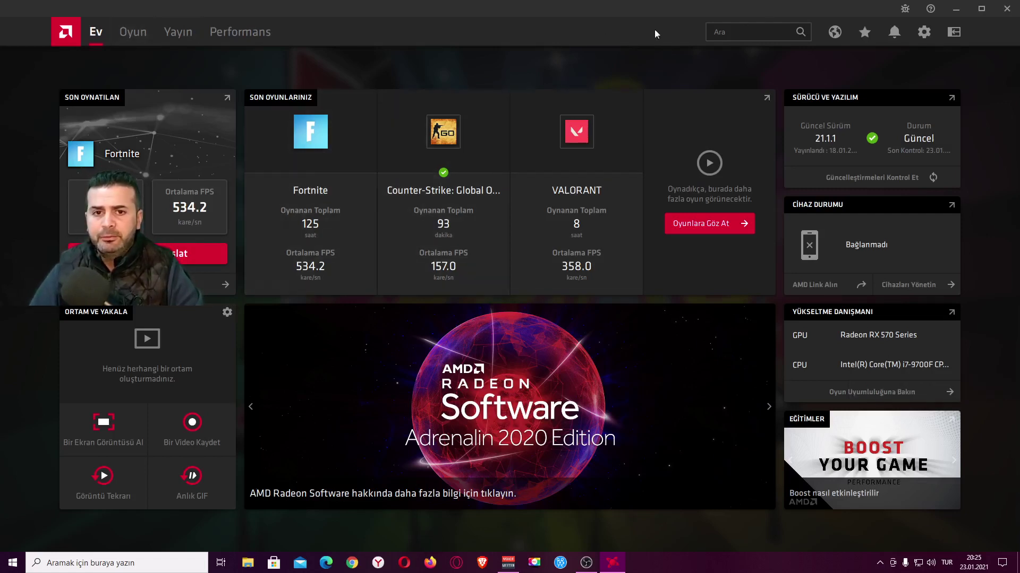
{"action": "left_click", "coordinate": [923, 32]}
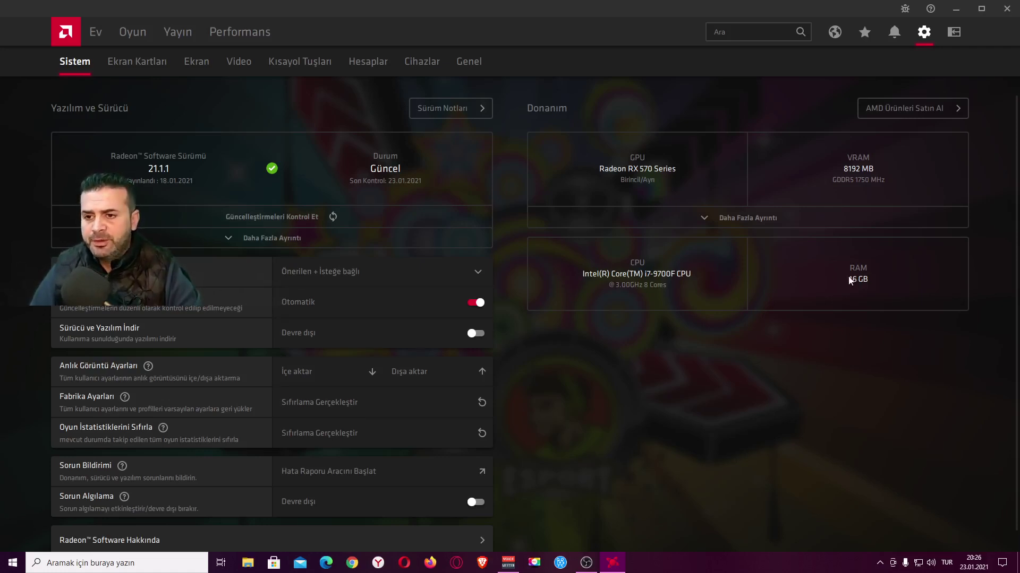
Step: In the graphics card settings, apply the eSports profile, enable Radeon Geliştirilmiş Senkronizasyon and read its help text
{"action": "left_click", "coordinate": [137, 56]}
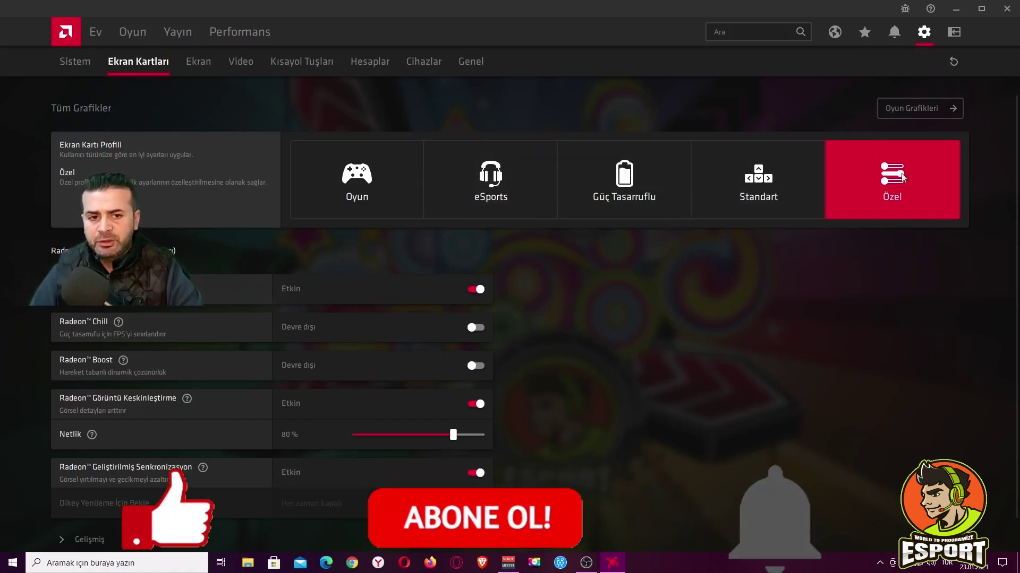
{"action": "left_click", "coordinate": [482, 182]}
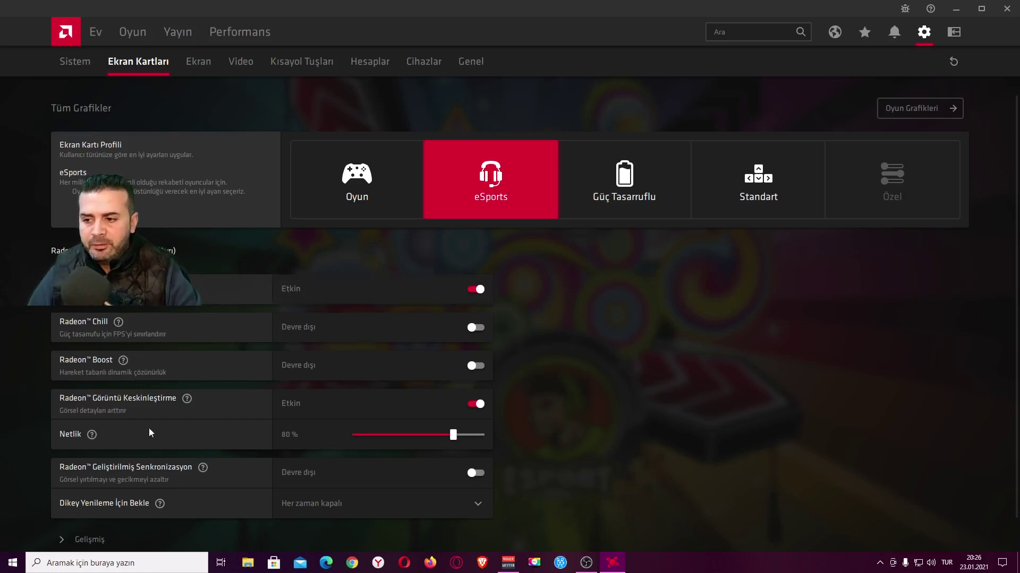
{"action": "left_click", "coordinate": [478, 472]}
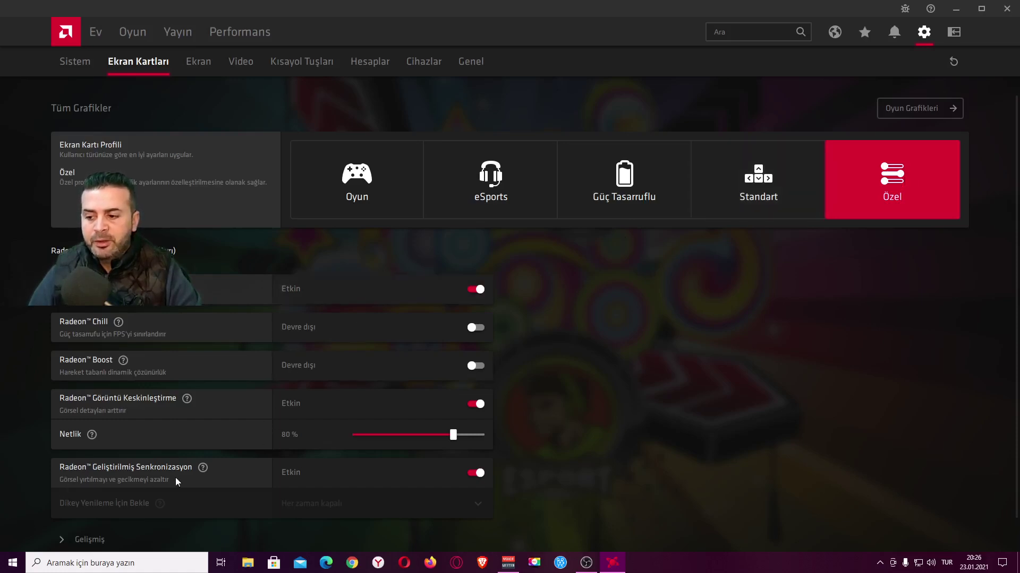
{"action": "mouse_move", "coordinate": [203, 470]}
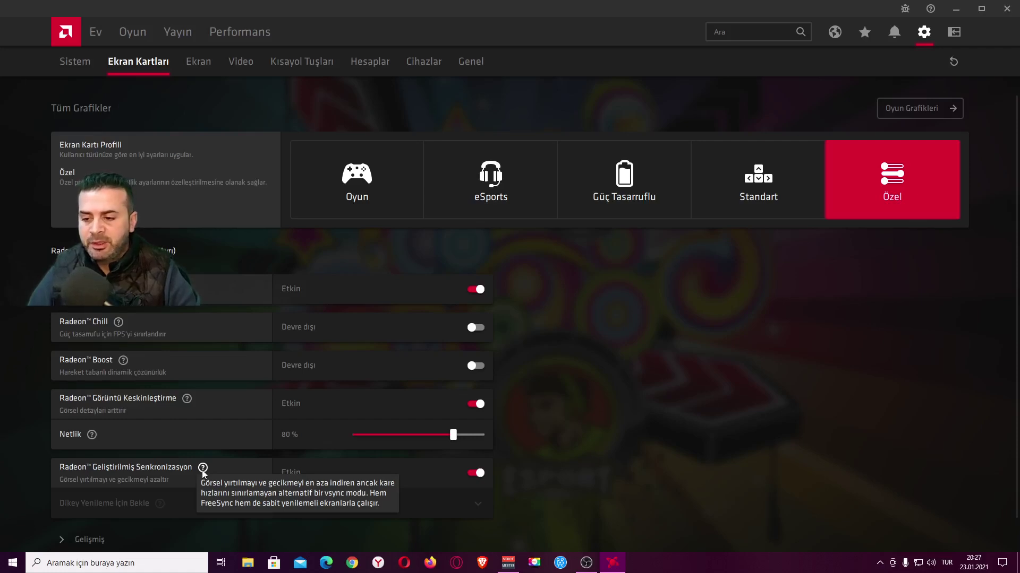
Step: Check the display settings, return to the graphics card settings and toggle Radeon Görüntü Keskinleştirme off and on, leaving Netlik at 80%
{"action": "left_click", "coordinate": [198, 63]}
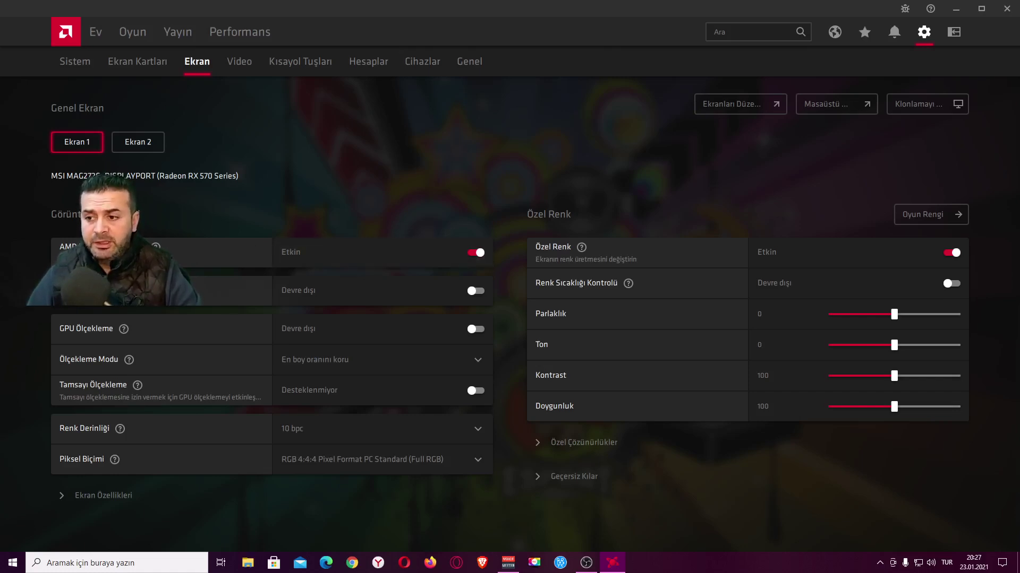
{"action": "left_click", "coordinate": [137, 53]}
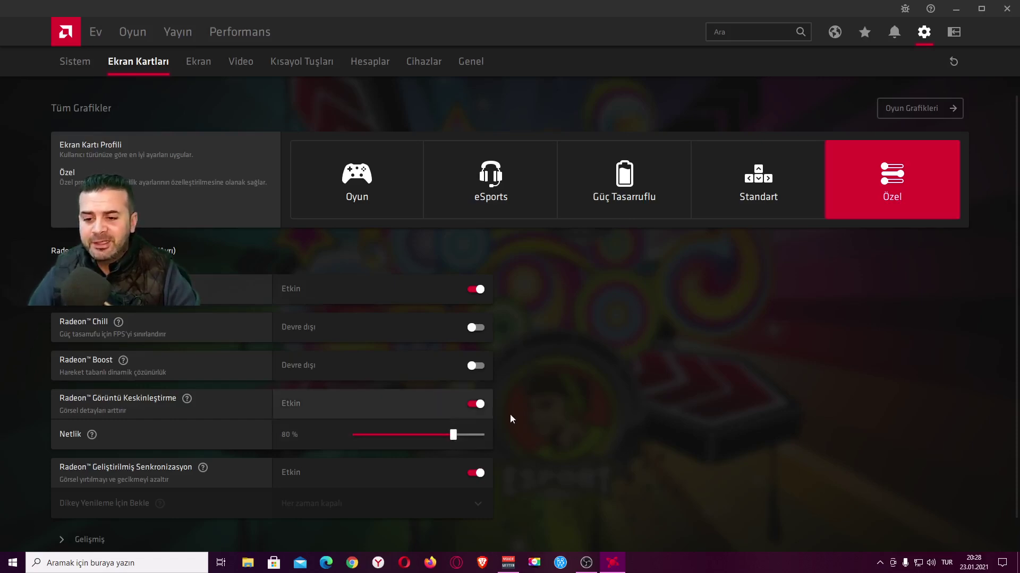
{"action": "left_click", "coordinate": [468, 404]}
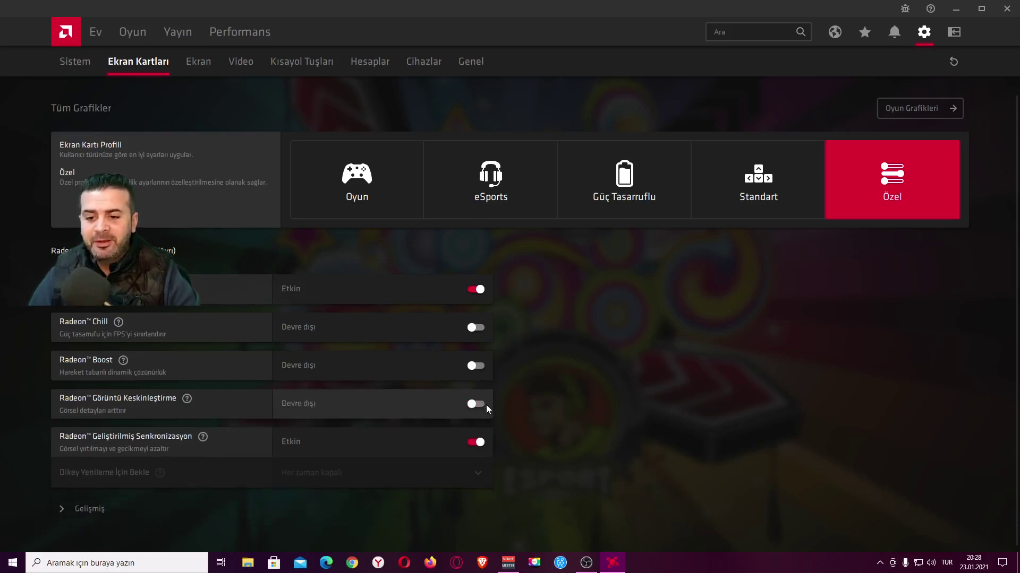
{"action": "left_click", "coordinate": [484, 404]}
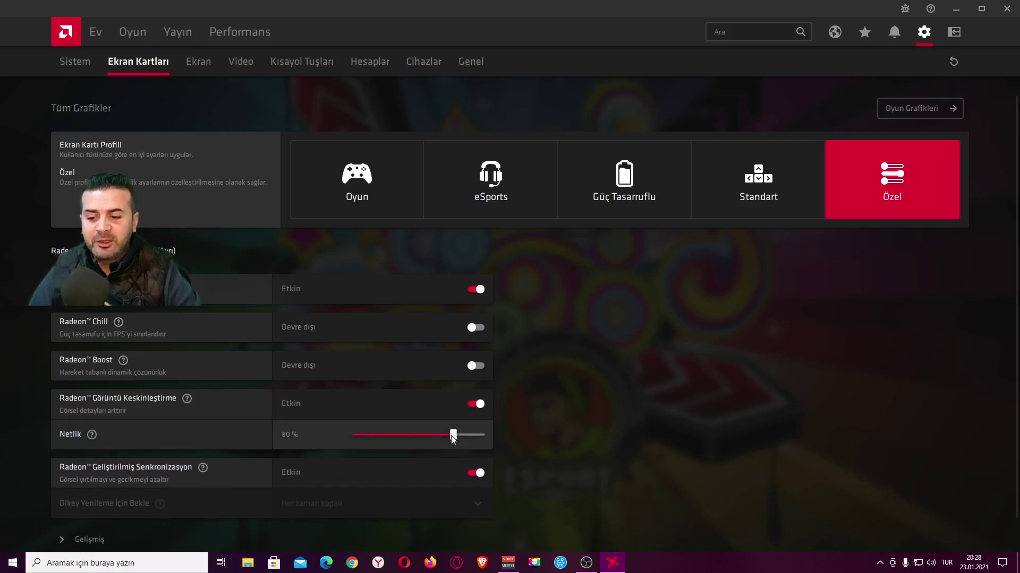
{"action": "scroll", "coordinate": [367, 398], "scroll_direction": "down", "scroll_amount": 1}
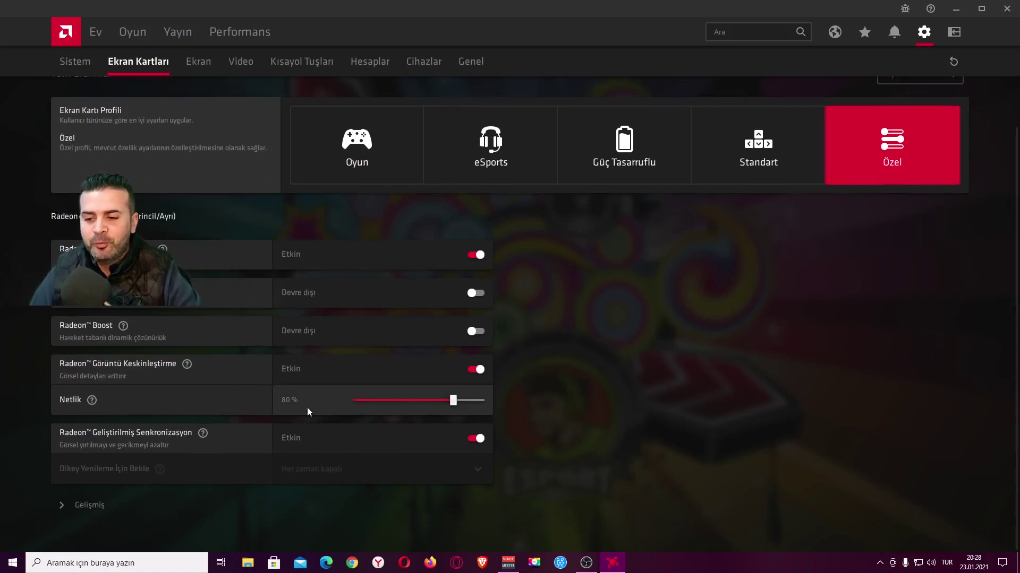
{"action": "mouse_move", "coordinate": [453, 401]}
{"action": "left_mouse_down"}
{"action": "mouse_move", "coordinate": [490, 410]}
{"action": "mouse_move", "coordinate": [461, 402]}
{"action": "left_mouse_up"}
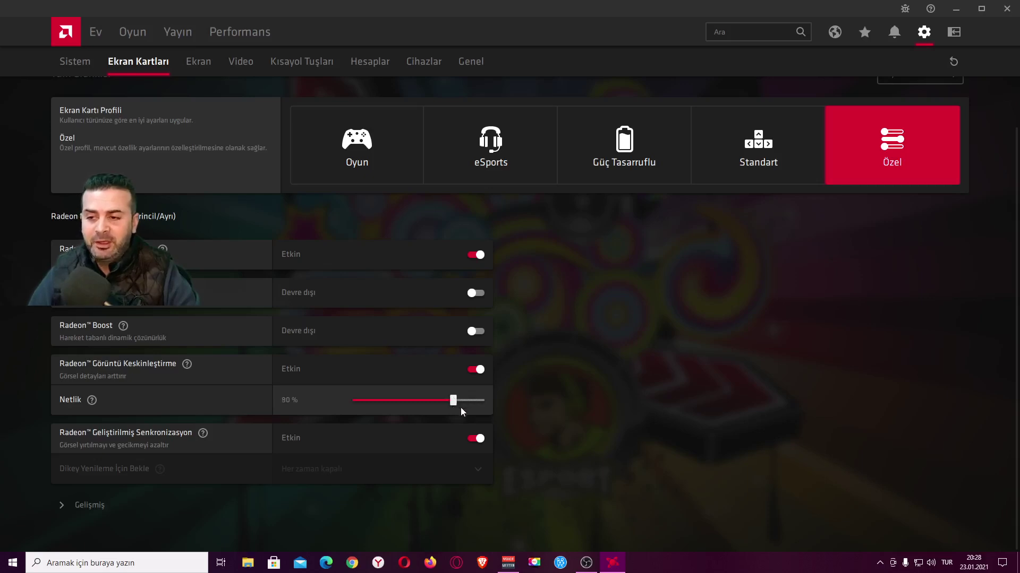
Step: Look over the display settings for Ekran 1 and review the recording, streaming and preference options in the general settings
{"action": "left_click", "coordinate": [200, 62]}
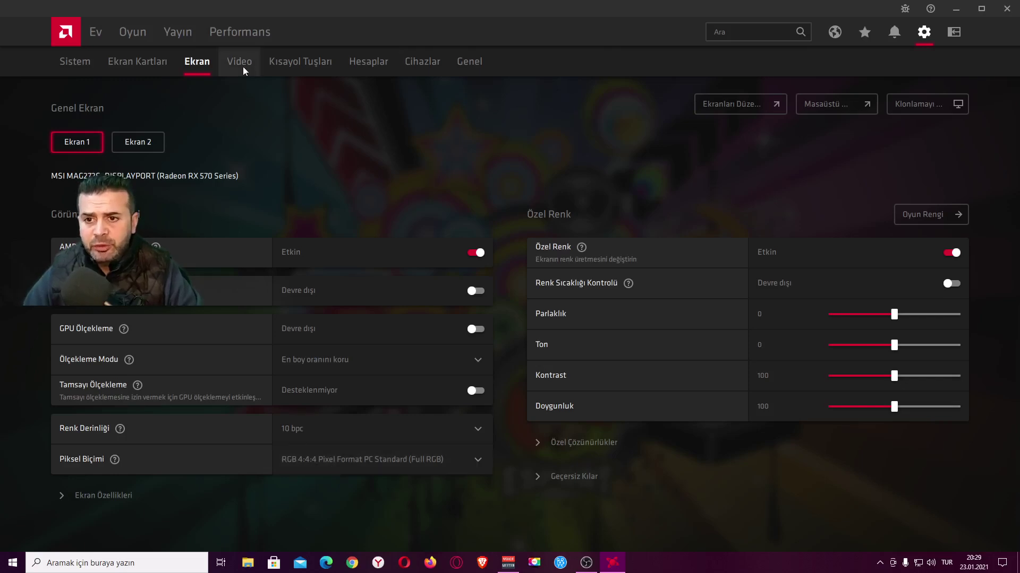
{"action": "left_click", "coordinate": [472, 60]}
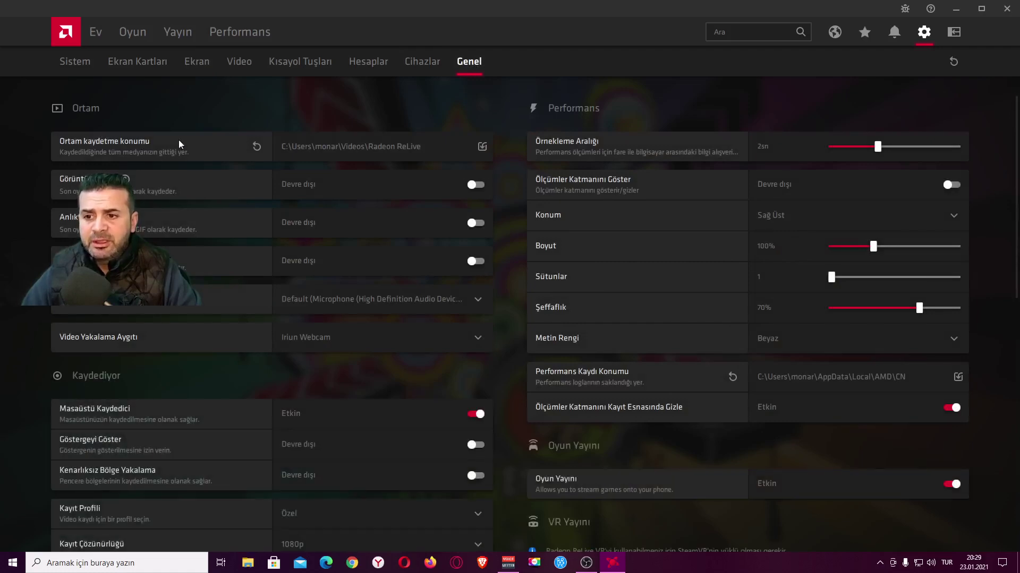
{"action": "scroll", "coordinate": [315, 319], "scroll_direction": "down", "scroll_amount": 1}
{"action": "scroll", "coordinate": [314, 321], "scroll_direction": "down", "scroll_amount": 10}
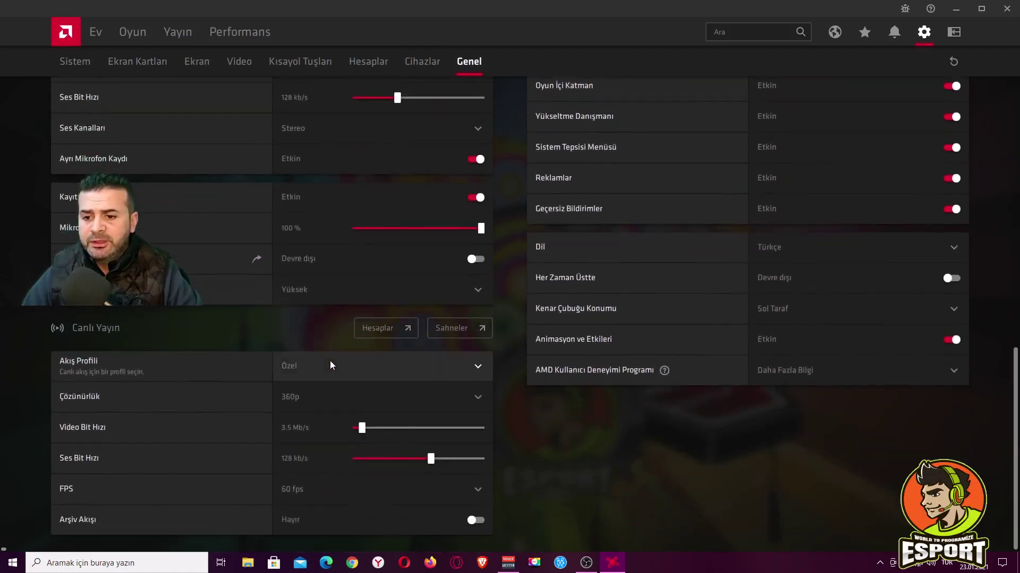
{"action": "scroll", "coordinate": [316, 418], "scroll_direction": "up", "scroll_amount": 10}
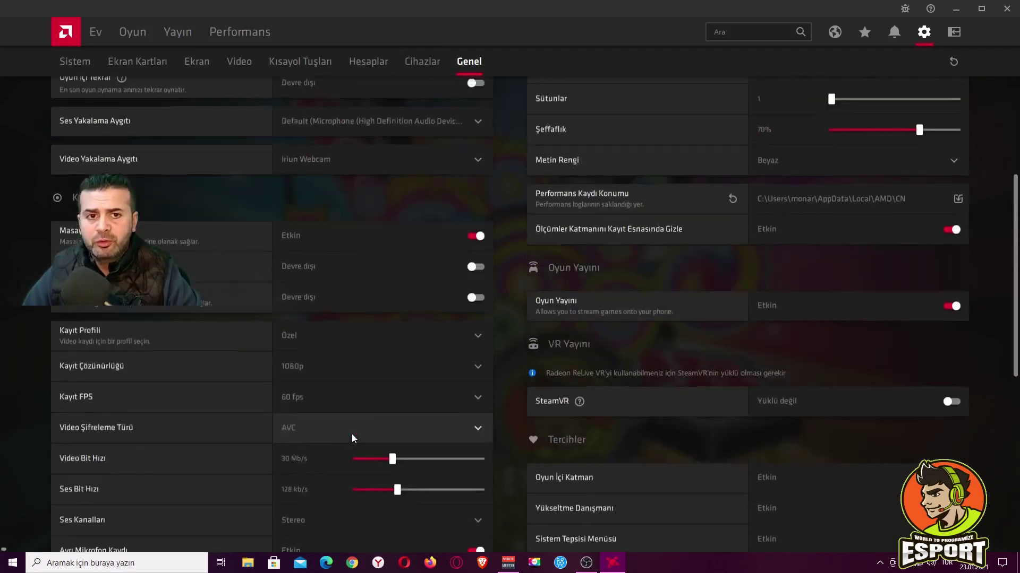
Step: View the messages, return to the home page and open Fortnite's game profile to examine its graphics and display options
{"action": "left_click", "coordinate": [895, 31]}
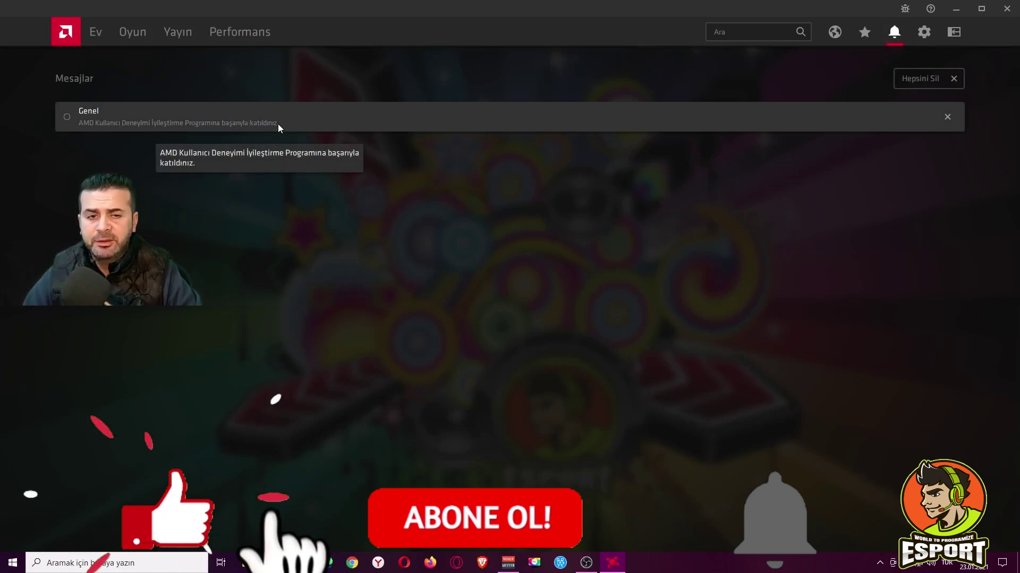
{"action": "left_click", "coordinate": [98, 32]}
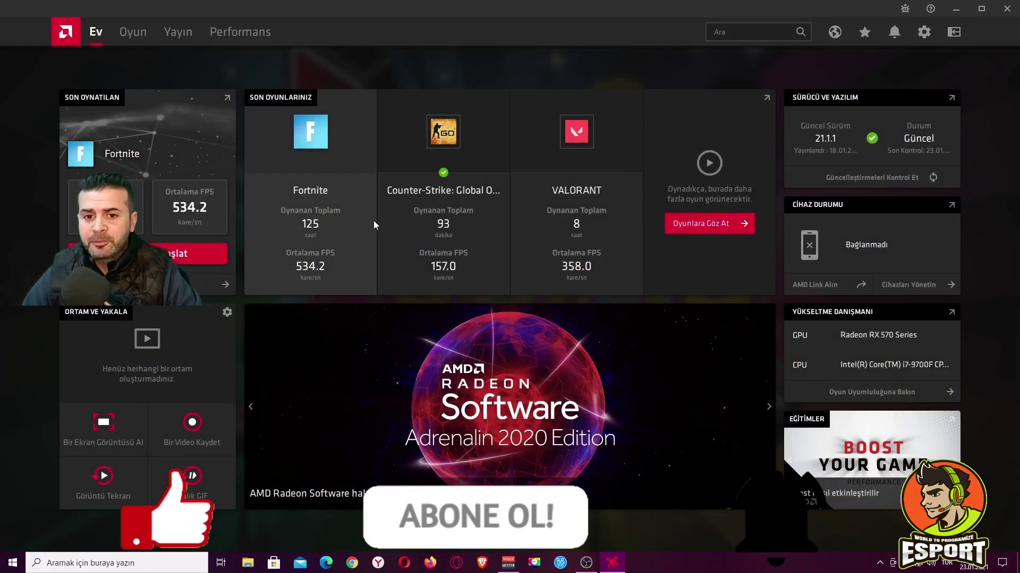
{"action": "left_click", "coordinate": [307, 185]}
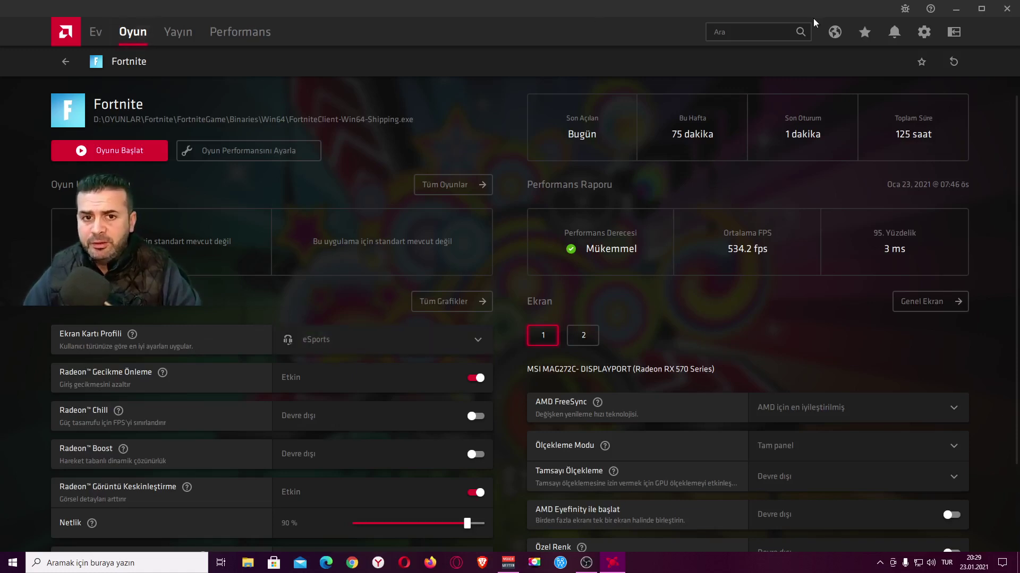
Step: Return to the global graphics card settings and review the Radeon options of the Özel profile
{"action": "left_click", "coordinate": [924, 32]}
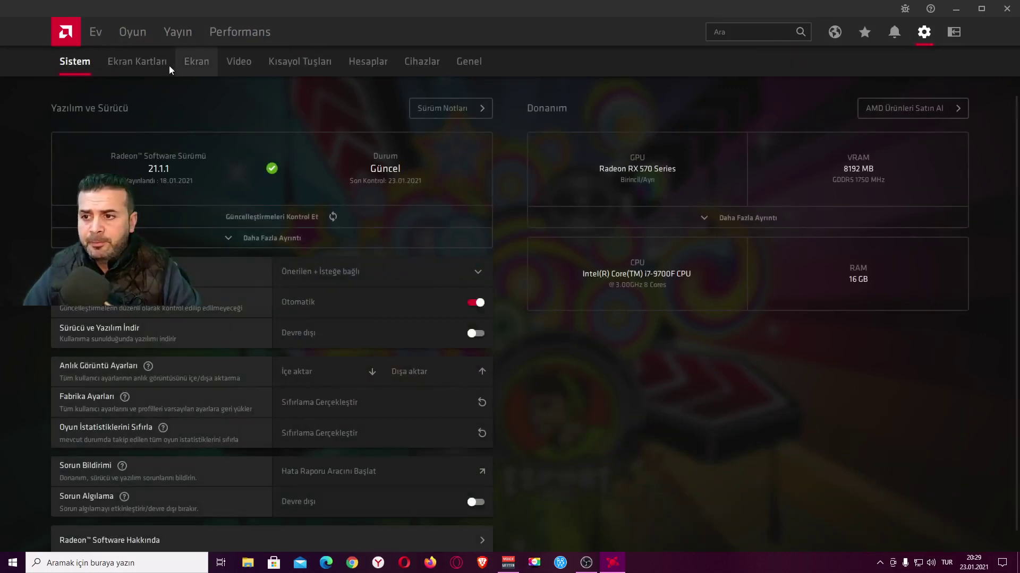
{"action": "left_click", "coordinate": [159, 63]}
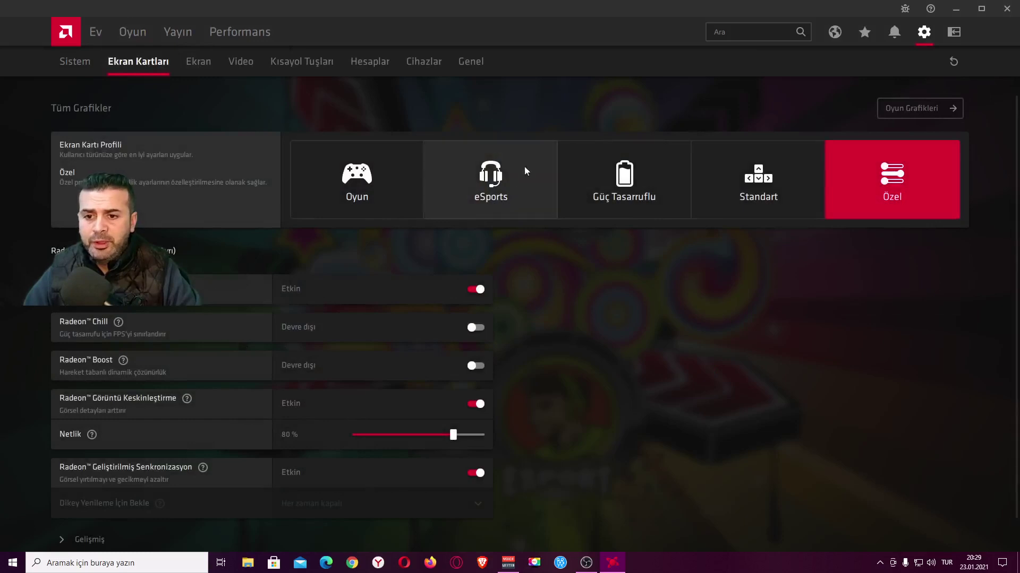
{"action": "scroll", "coordinate": [343, 451], "scroll_direction": "down", "scroll_amount": 1}
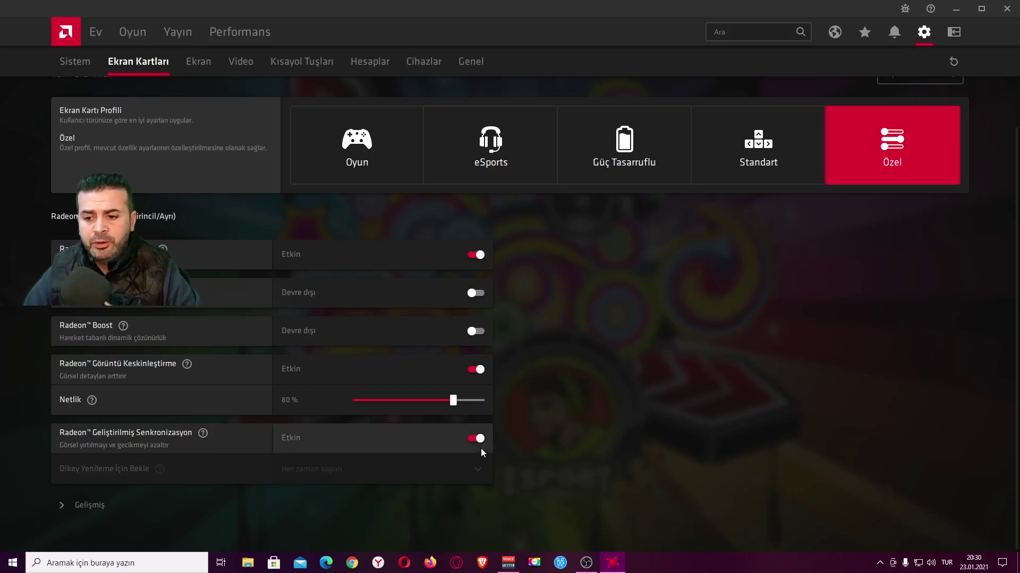
Step: Reopen Fortnite's game profile to review its graphics and display options, check its performance tuning settings and return to the home page
{"action": "left_click", "coordinate": [95, 32]}
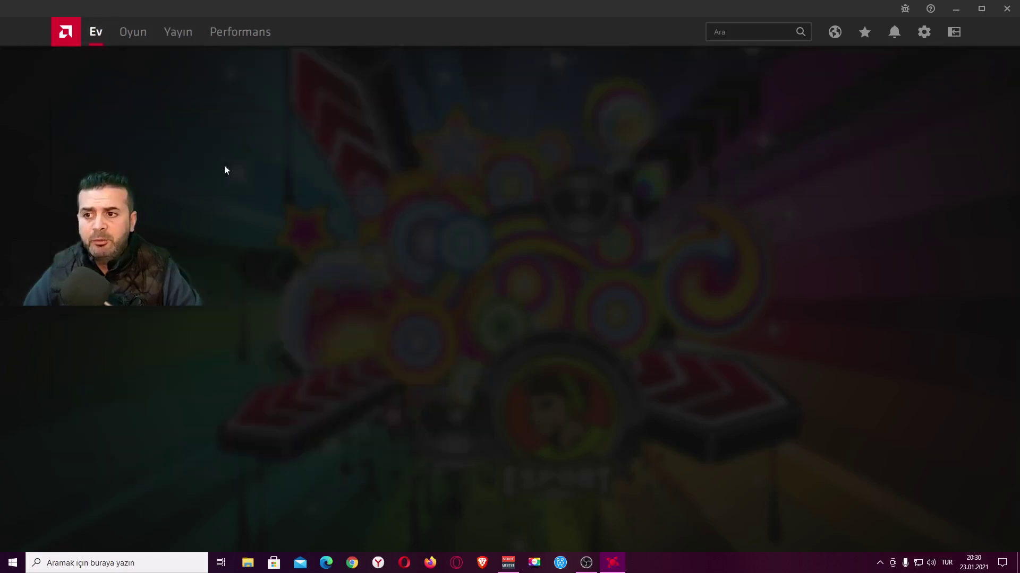
{"action": "left_click", "coordinate": [324, 212]}
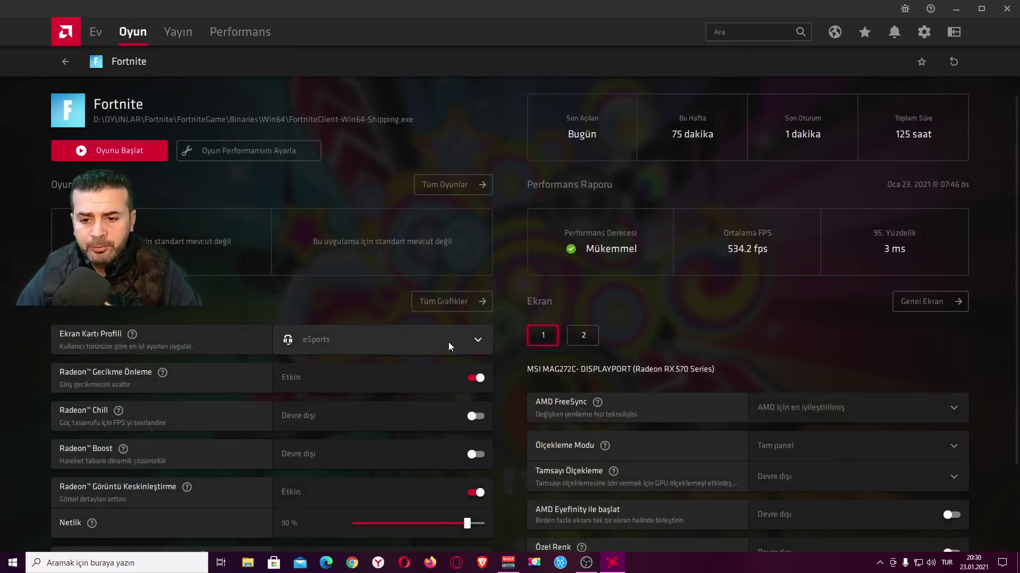
{"action": "scroll", "coordinate": [443, 351], "scroll_direction": "down", "scroll_amount": 2}
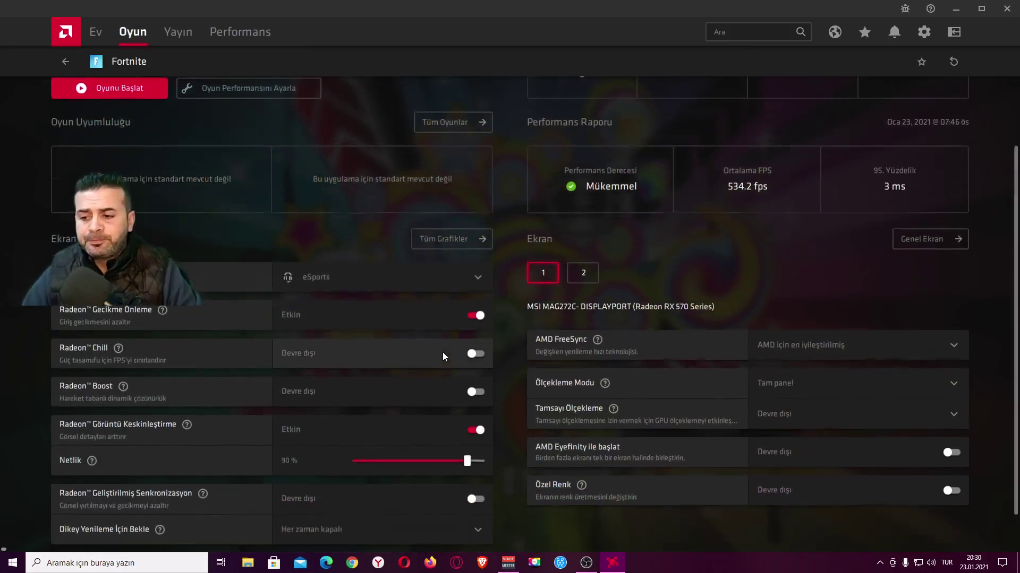
{"action": "scroll", "coordinate": [393, 347], "scroll_direction": "up", "scroll_amount": 2}
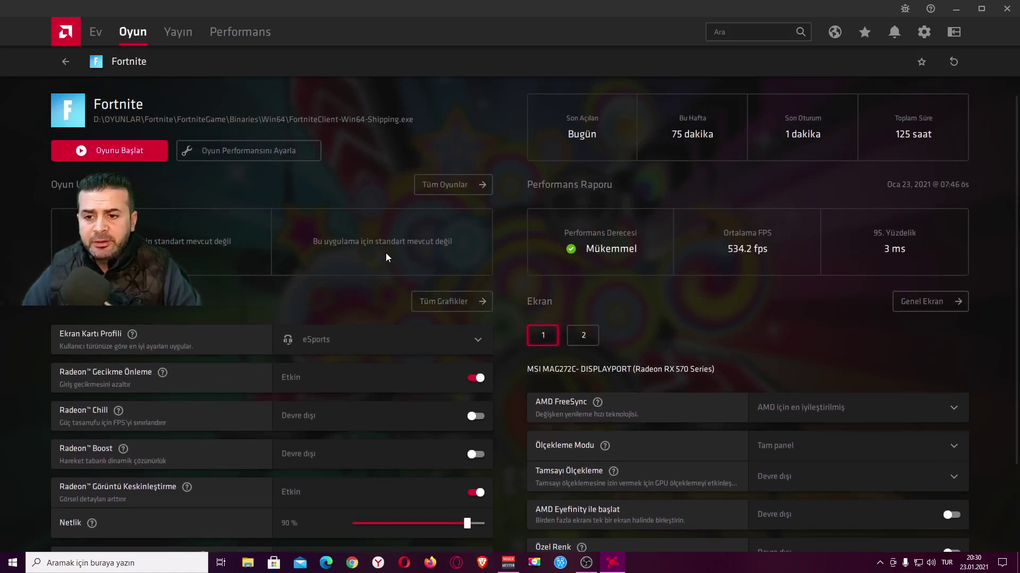
{"action": "left_click", "coordinate": [227, 153]}
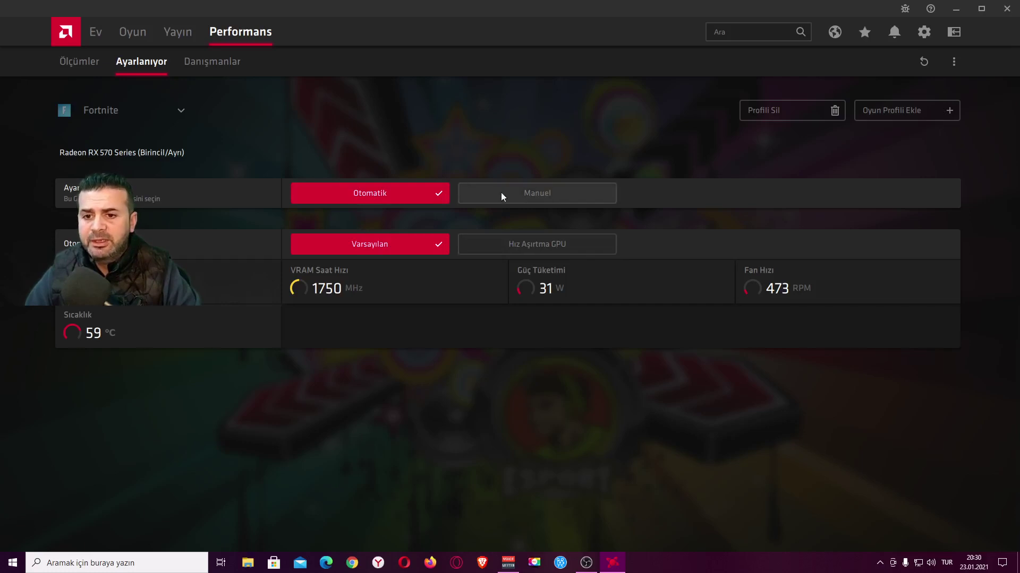
{"action": "left_click", "coordinate": [93, 34]}
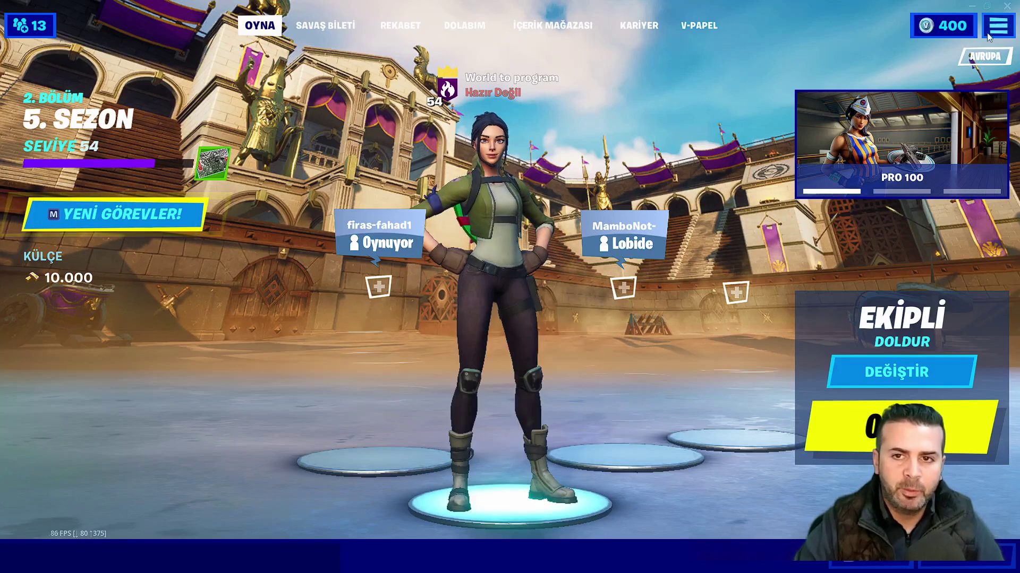
Step: Switch to Fortnite and open the game's Görüntü settings from the lobby
{"action": "left_click", "coordinate": [986, 32]}
{"action": "left_click", "coordinate": [833, 58]}
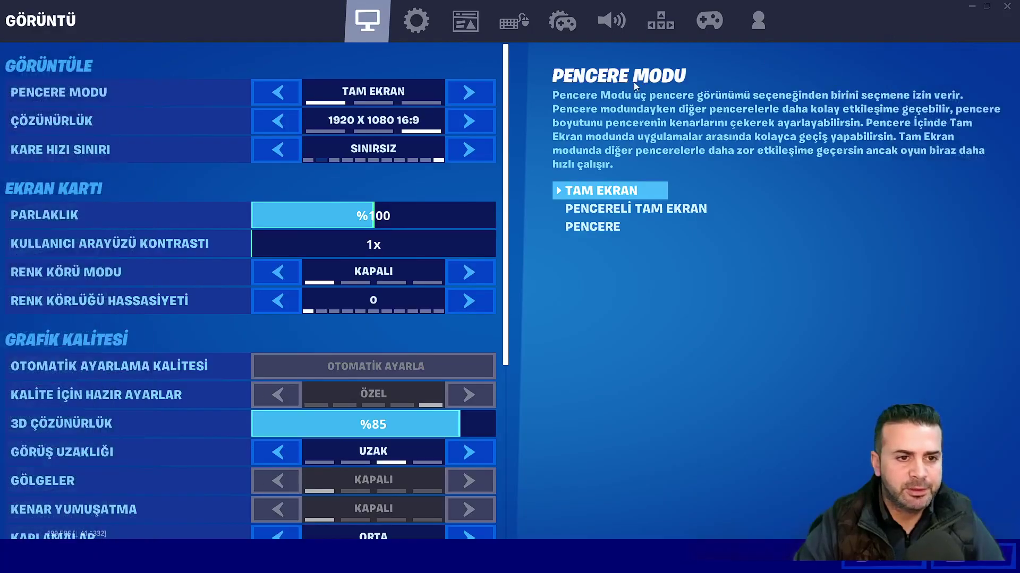